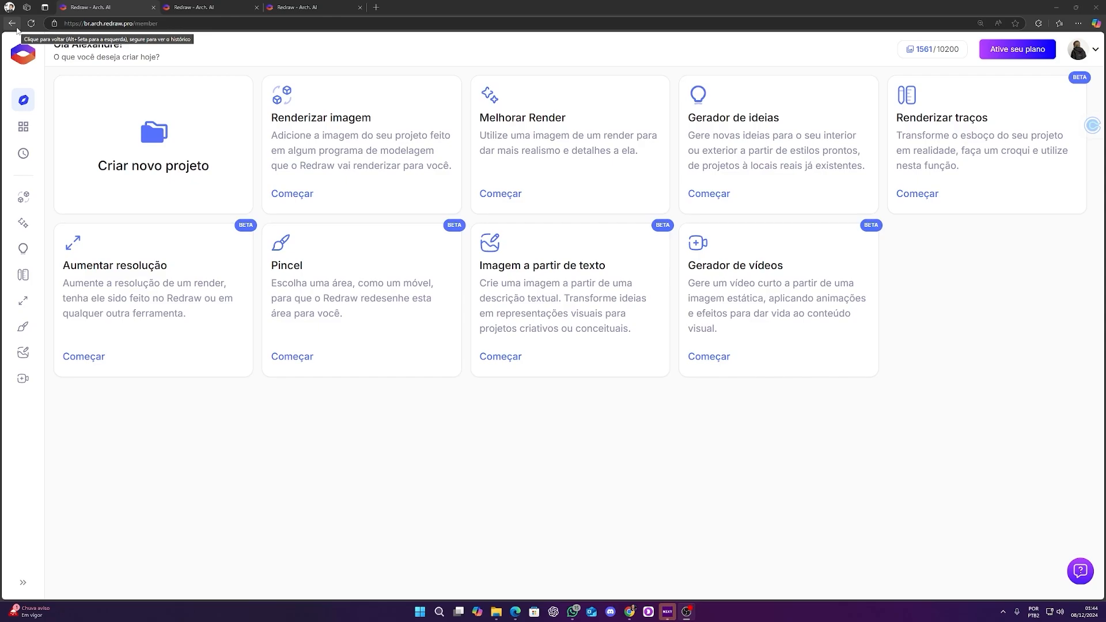
Step: Upload the exterior house model image for rendering and review the tips on good and bad images
click(292, 194)
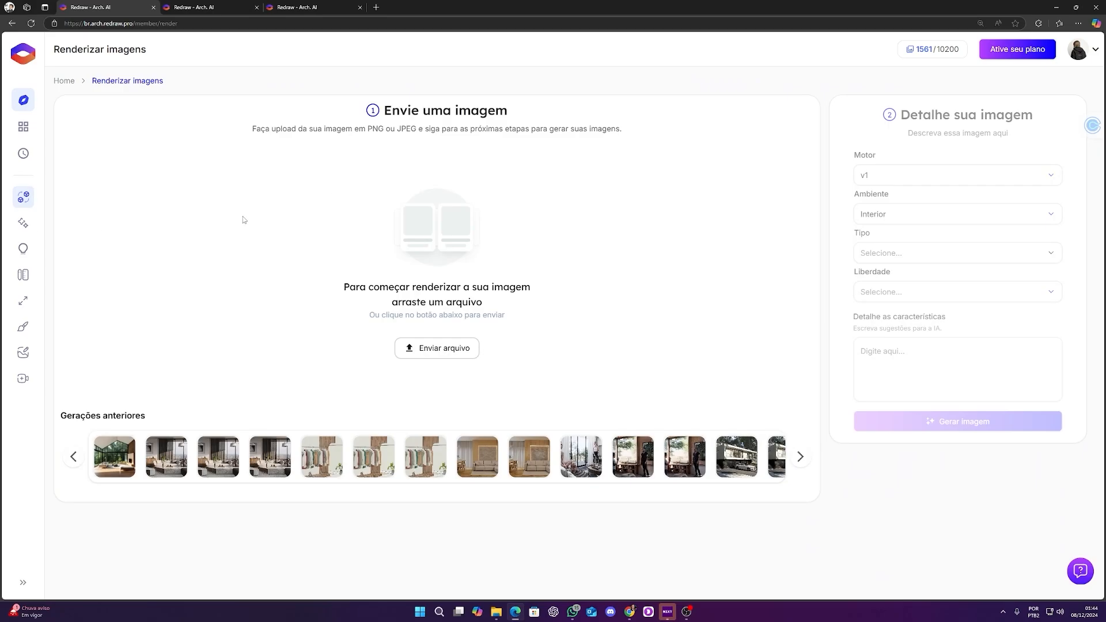
drag(0, 222, 306, 273)
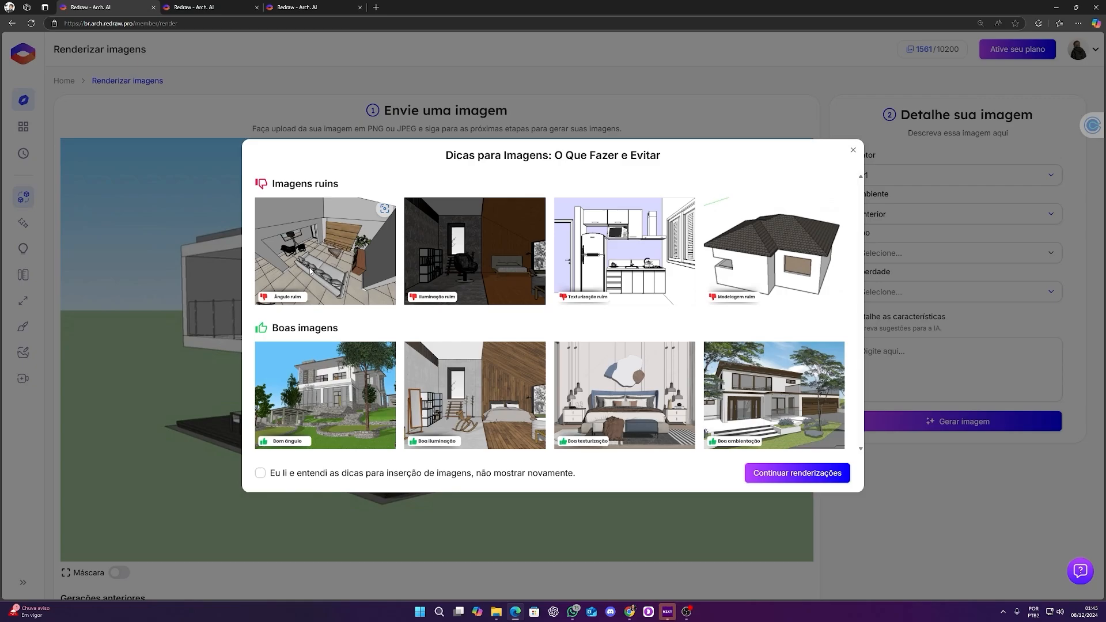
ctrl+scroll(309, 271, up, 2)
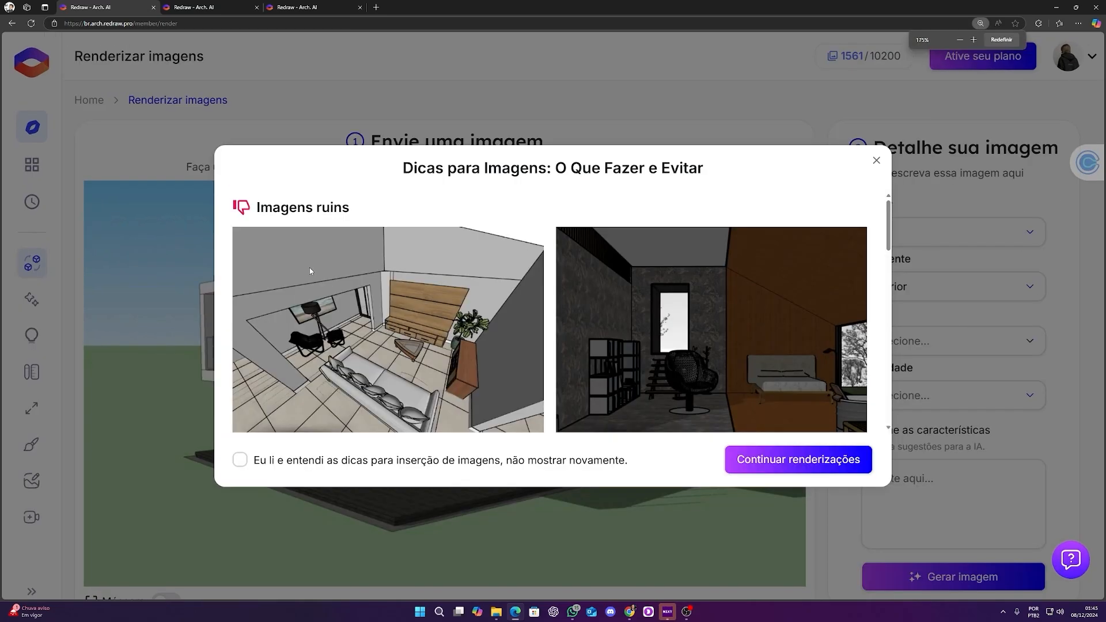
ctrl+scroll(309, 270, down, 1)
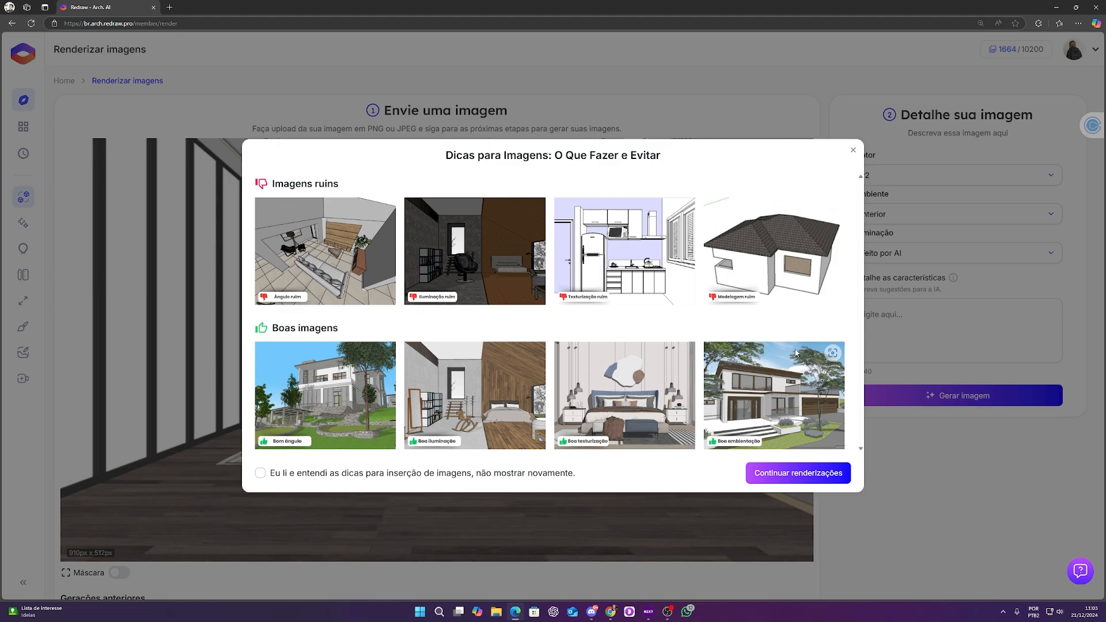
click(877, 364)
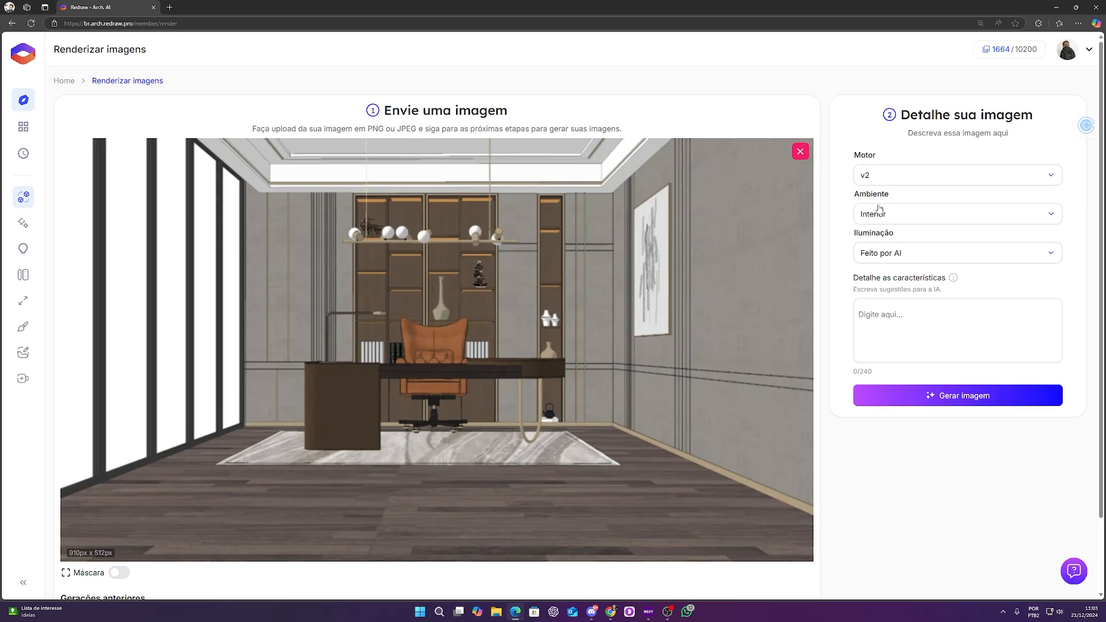
Step: Generate the office render with engine v2, ambience Interior and lighting Fiel ao 3D
click(877, 175)
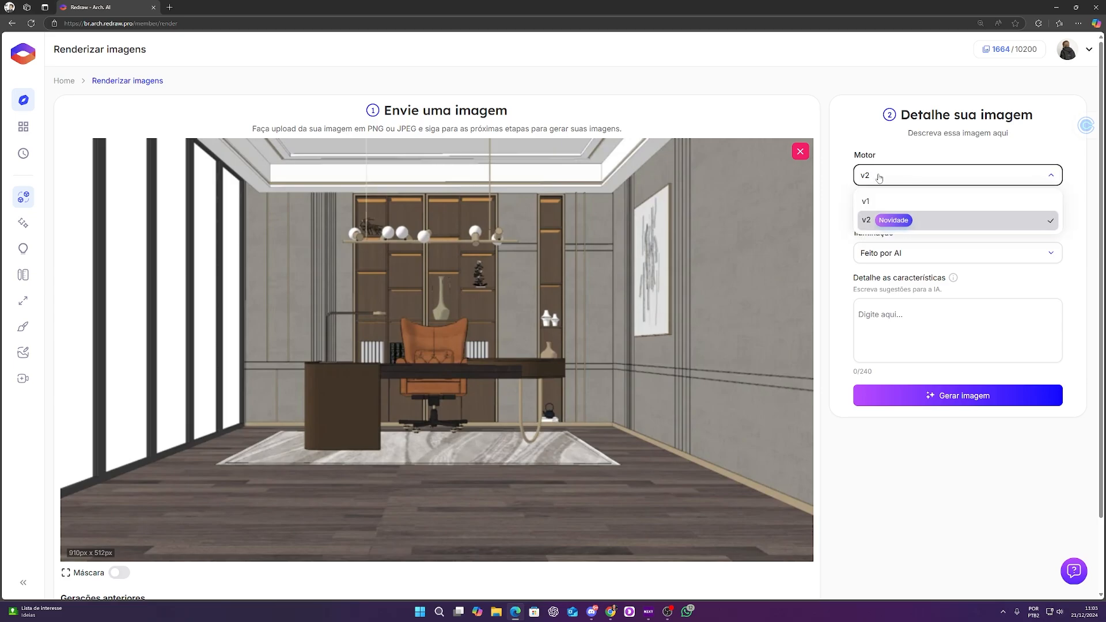
click(878, 177)
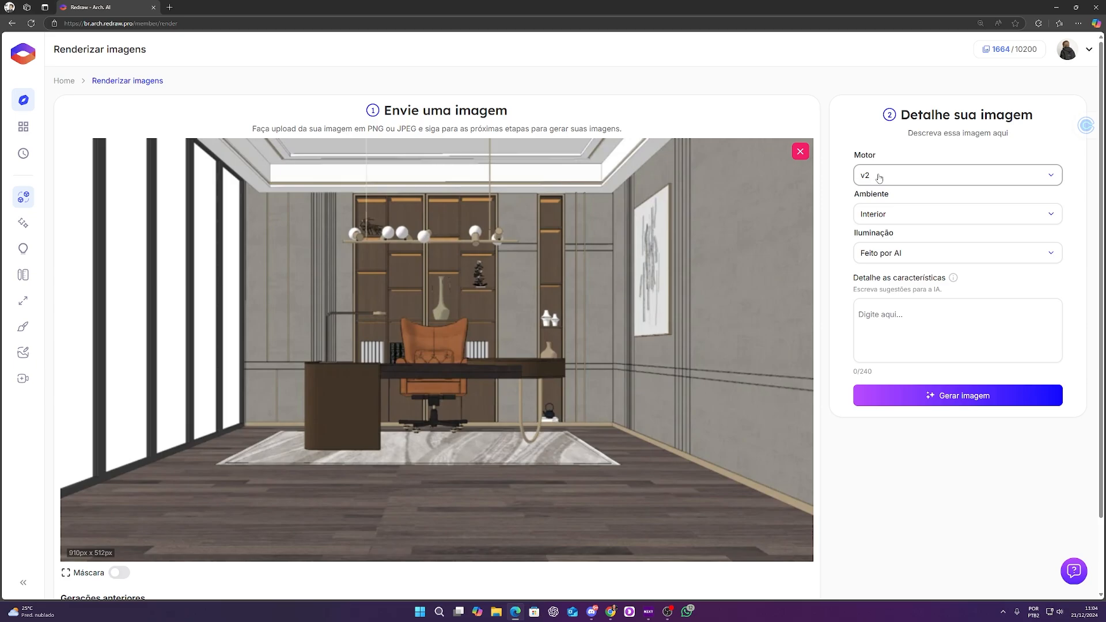
click(871, 216)
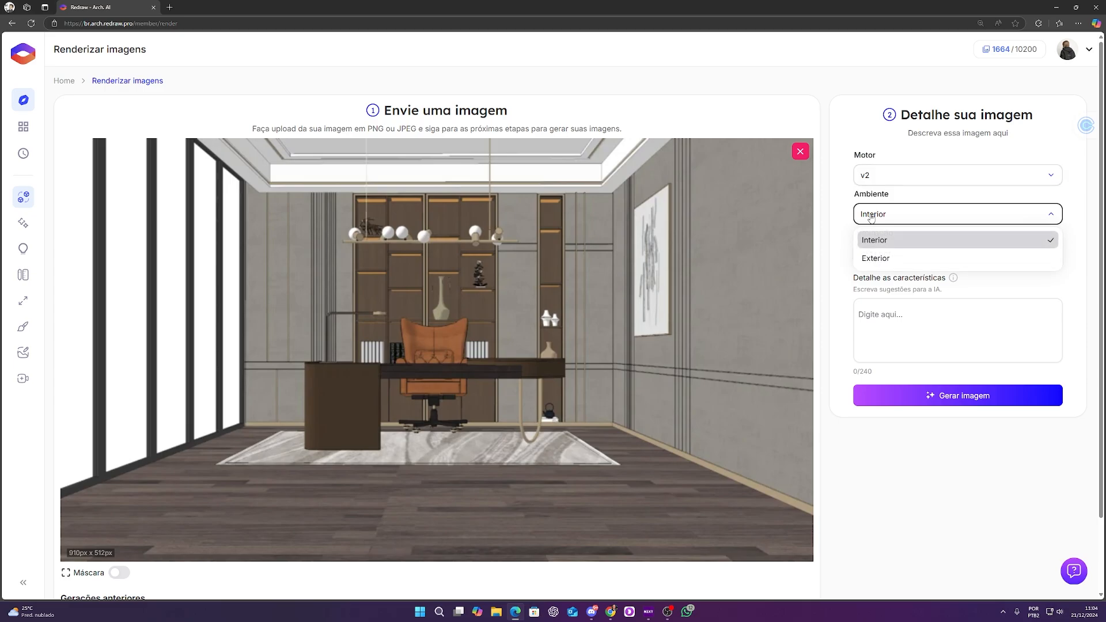
click(848, 218)
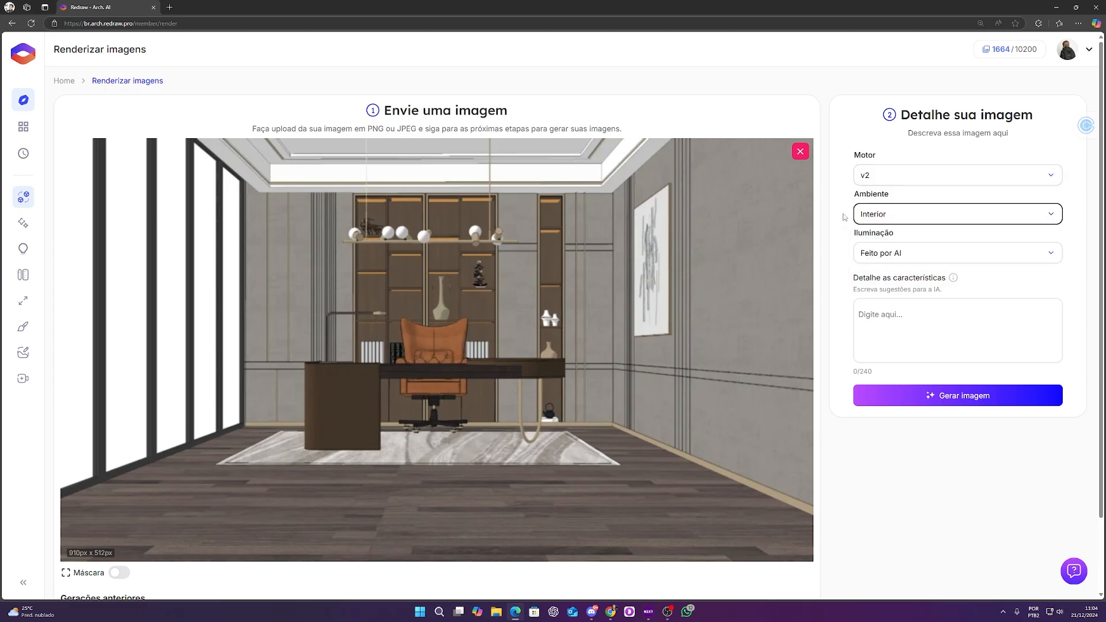
click(889, 262)
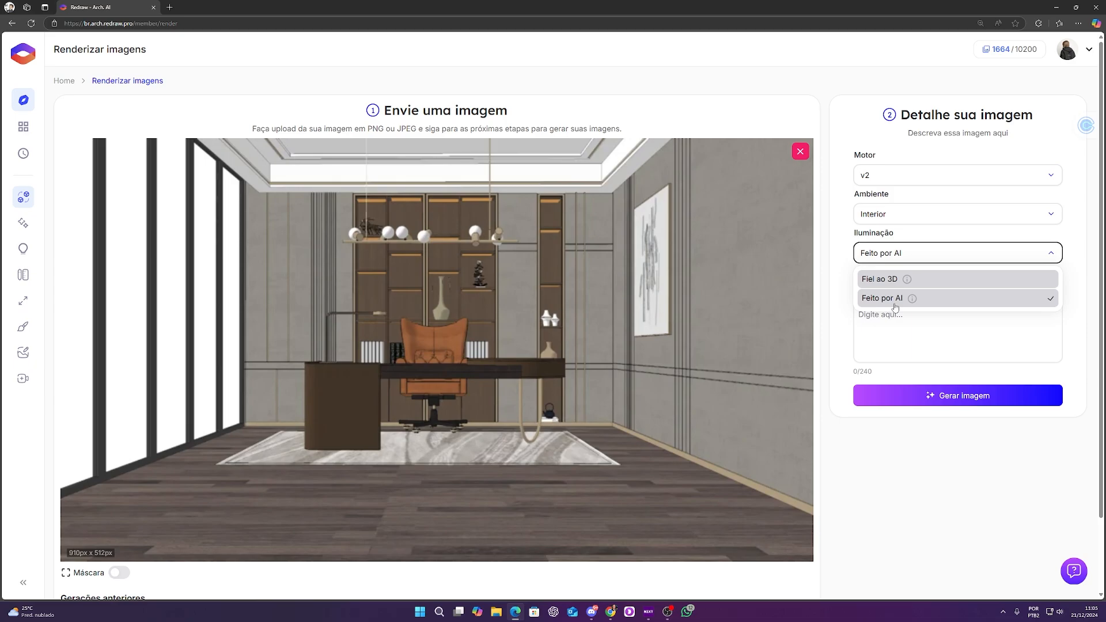
click(876, 280)
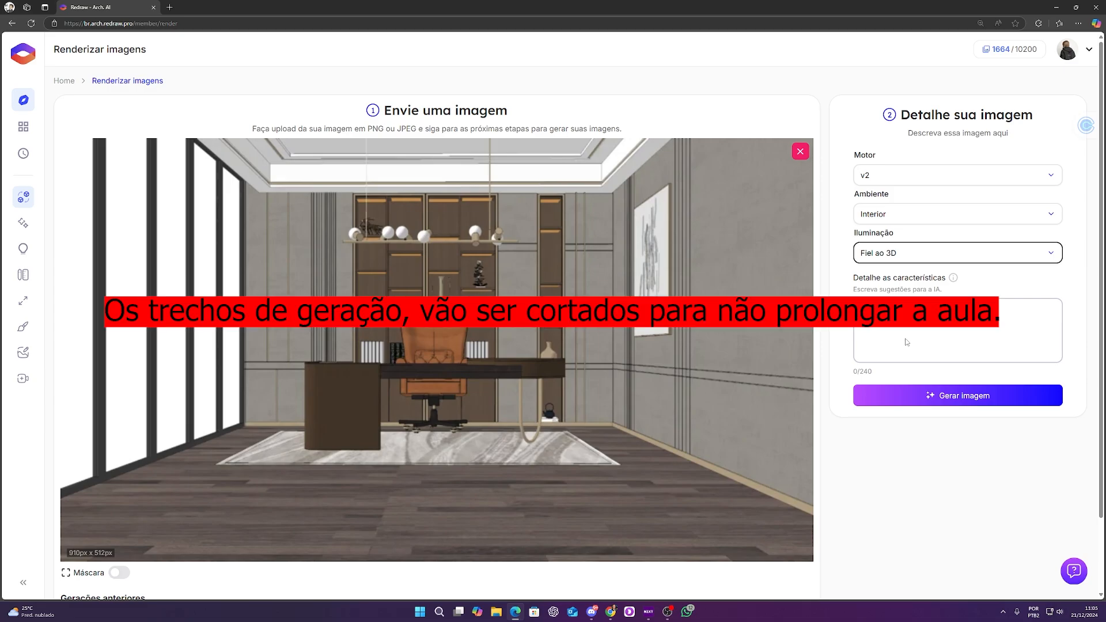
click(904, 393)
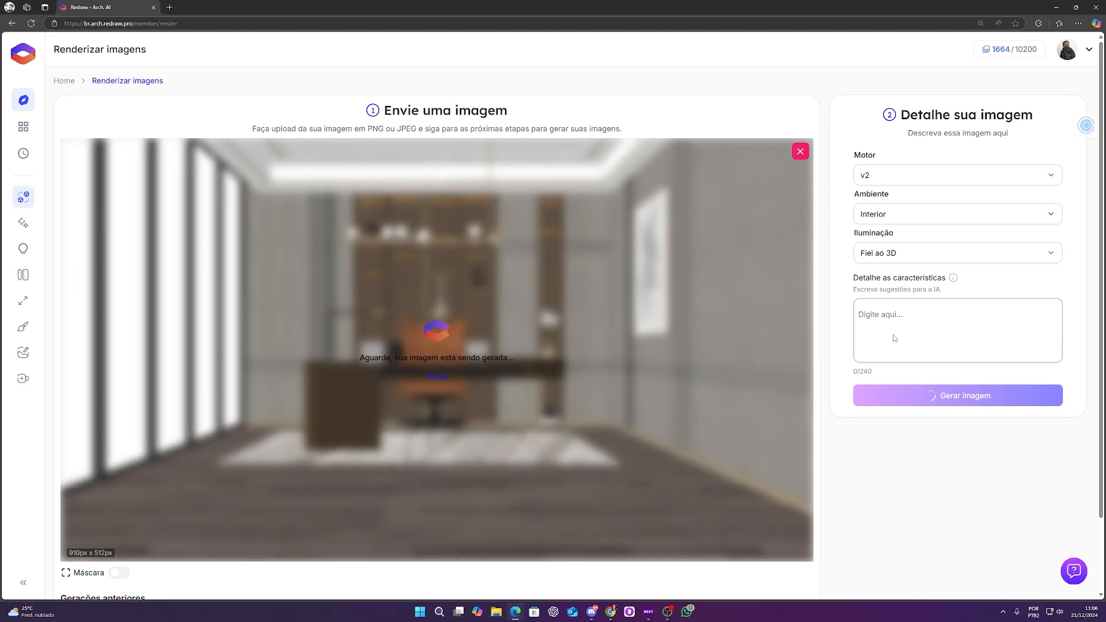
click(953, 278)
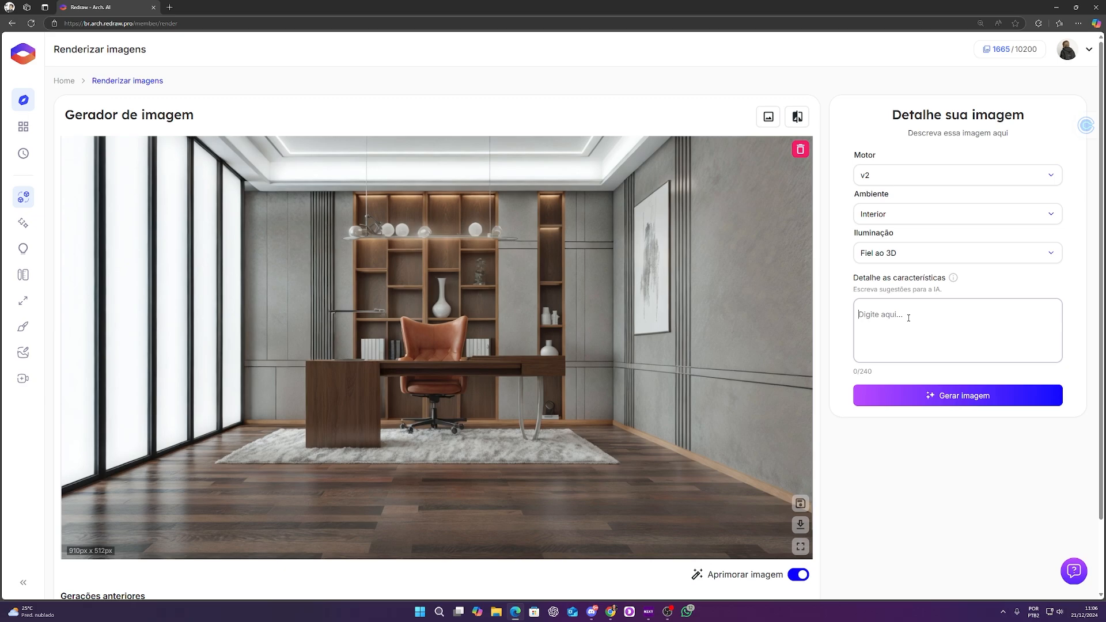
text(piso em madeira clara)
key(Return)
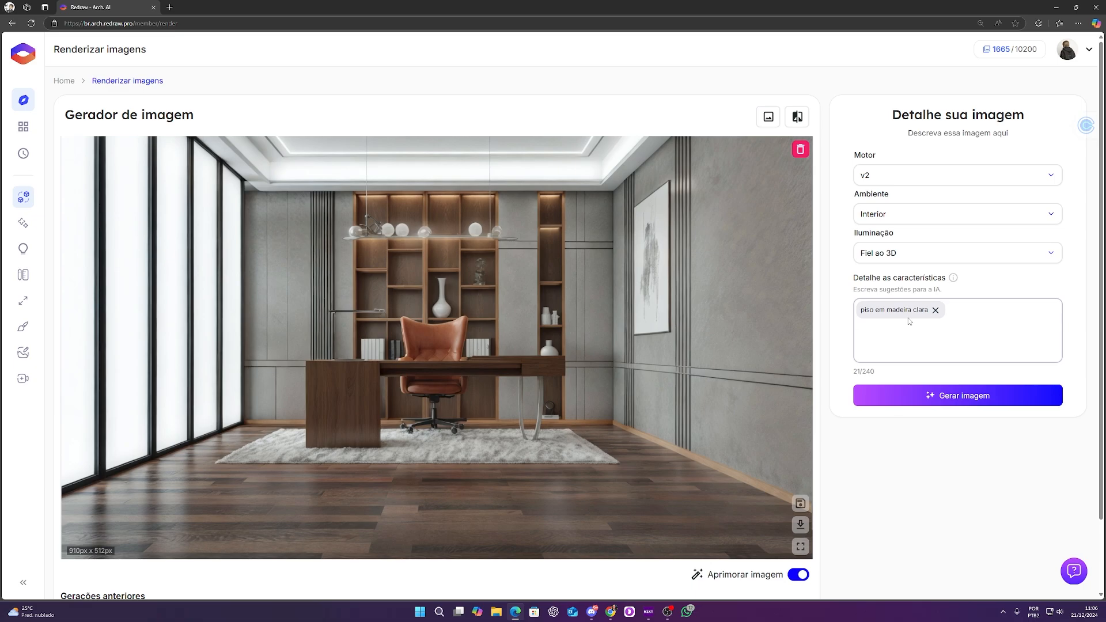
click(933, 313)
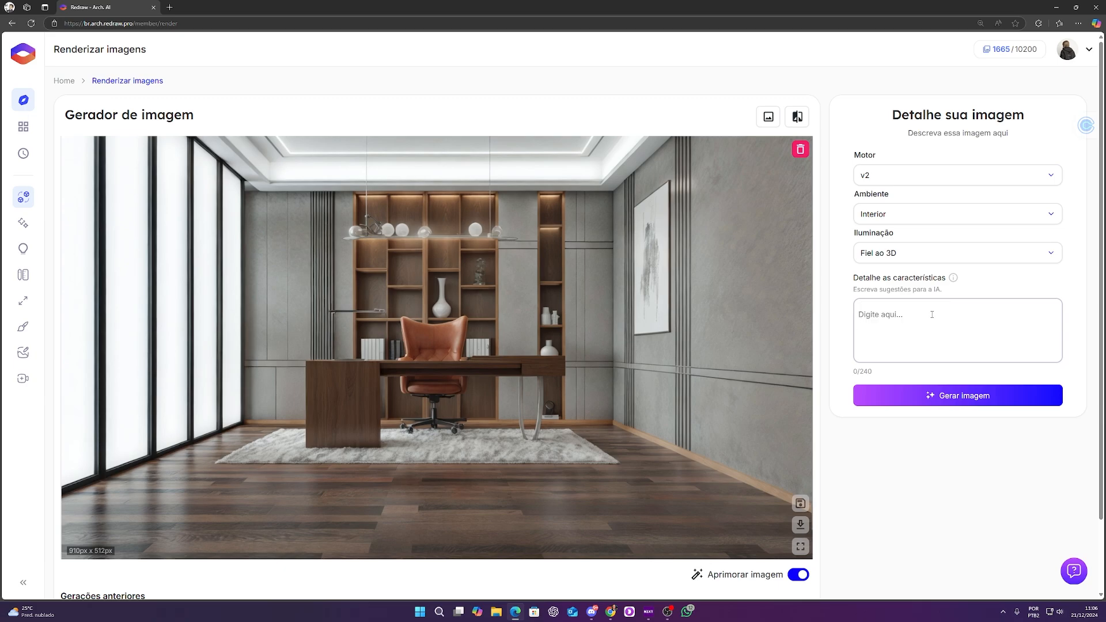
Step: Add "cadeira couro preto" as a characteristic in the image details
text(cadeira couro preto)
key(Return)
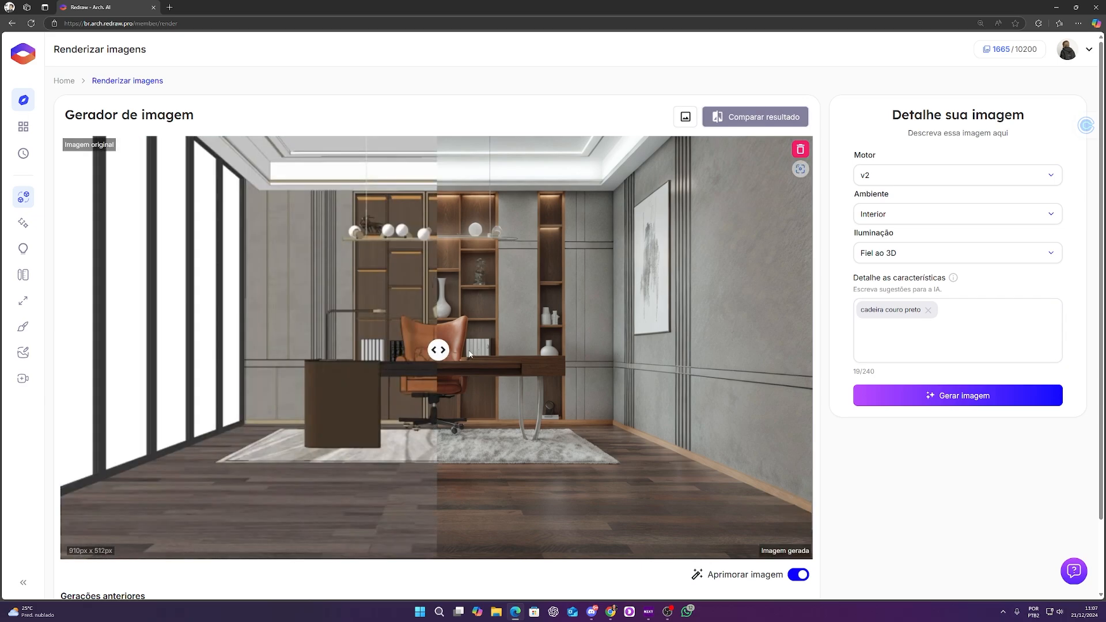
Step: Compare the office render with the original and open the generated image in a separate browser tab
mouse_move(440, 350)
mouse_down()
mouse_move(654, 350)
mouse_move(187, 348)
mouse_move(111, 327)
mouse_move(91, 350)
mouse_move(427, 350)
mouse_up()
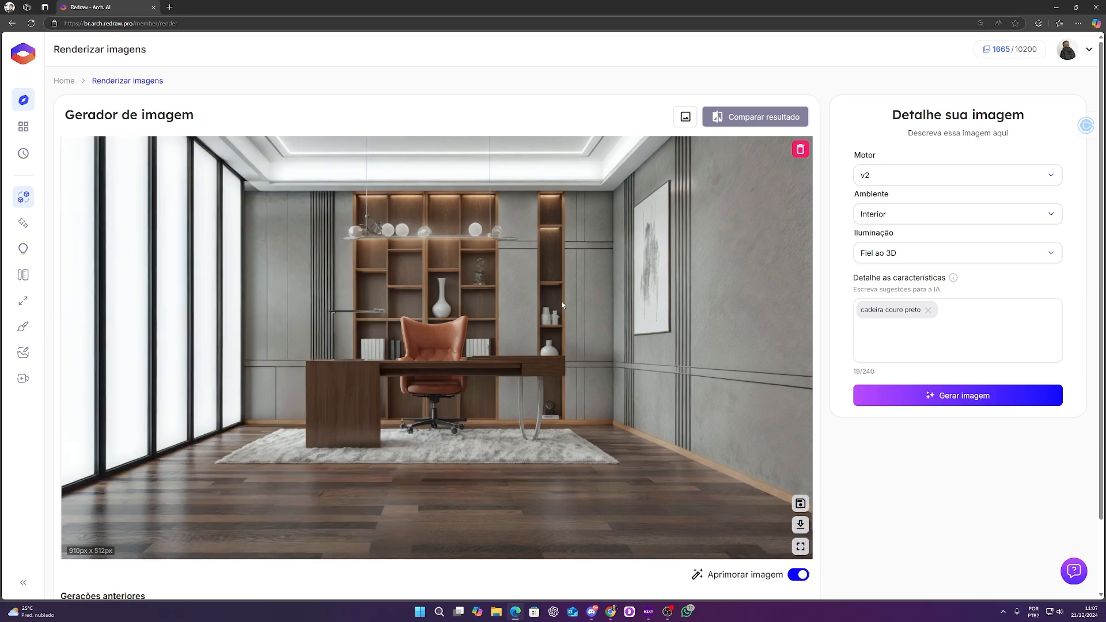
right_click(506, 278)
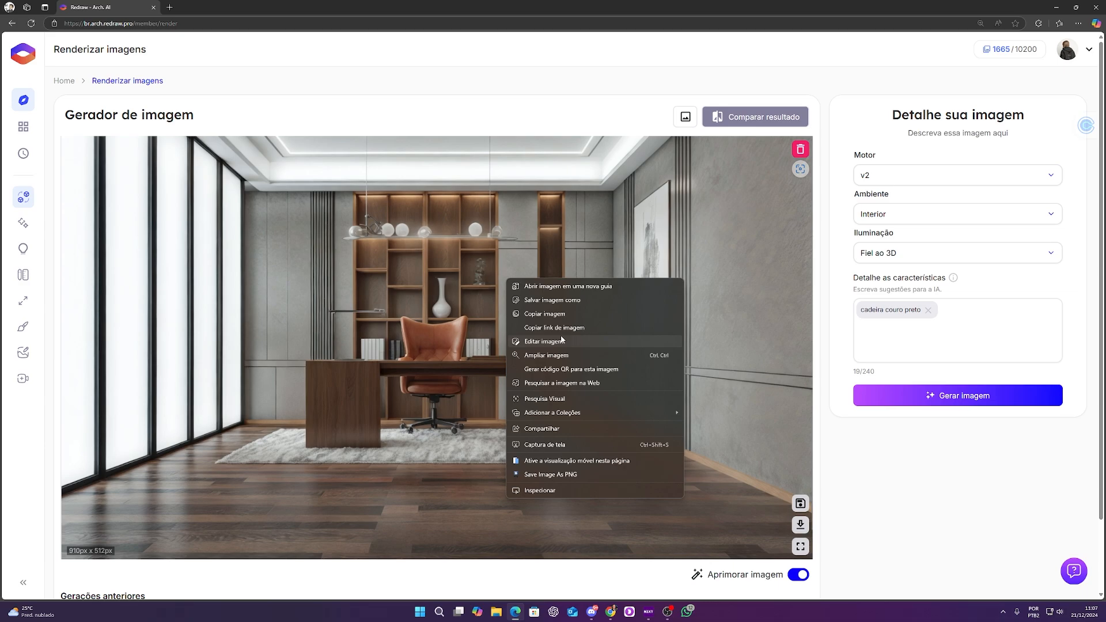
click(585, 286)
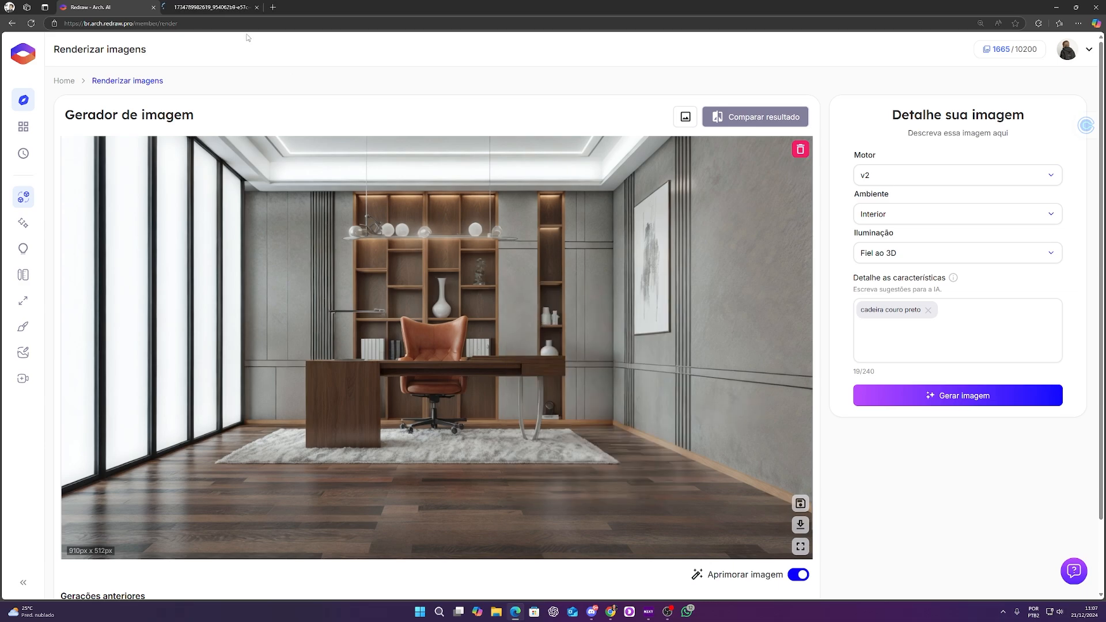
Step: Turn off Aprimorar imagem and compare the unenhanced office render with the original across the room
scroll(853, 447, down, 1)
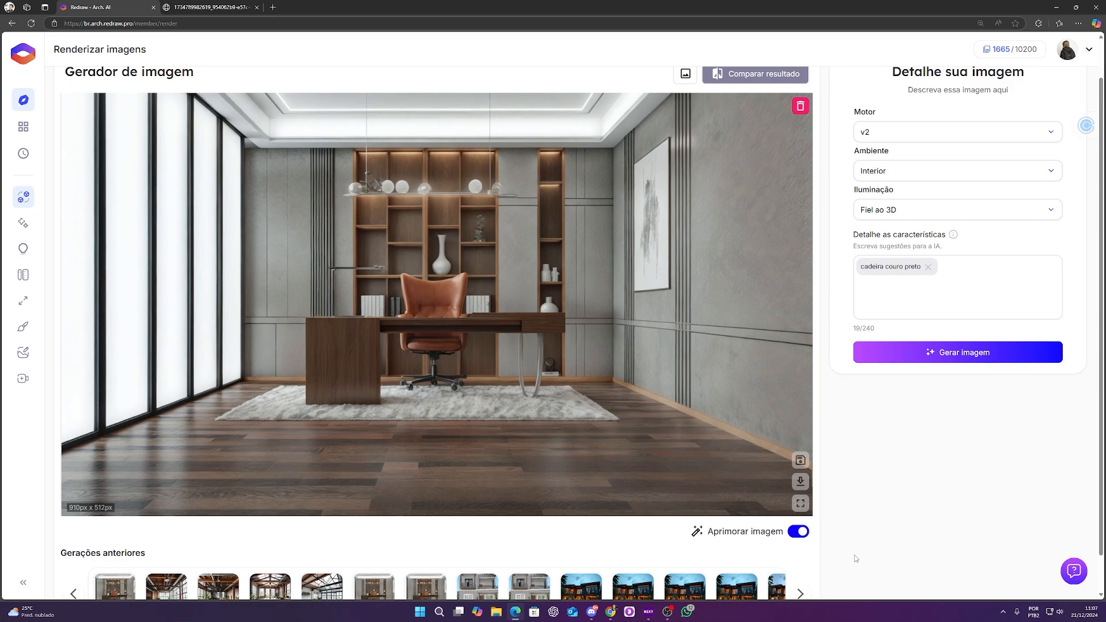
click(802, 537)
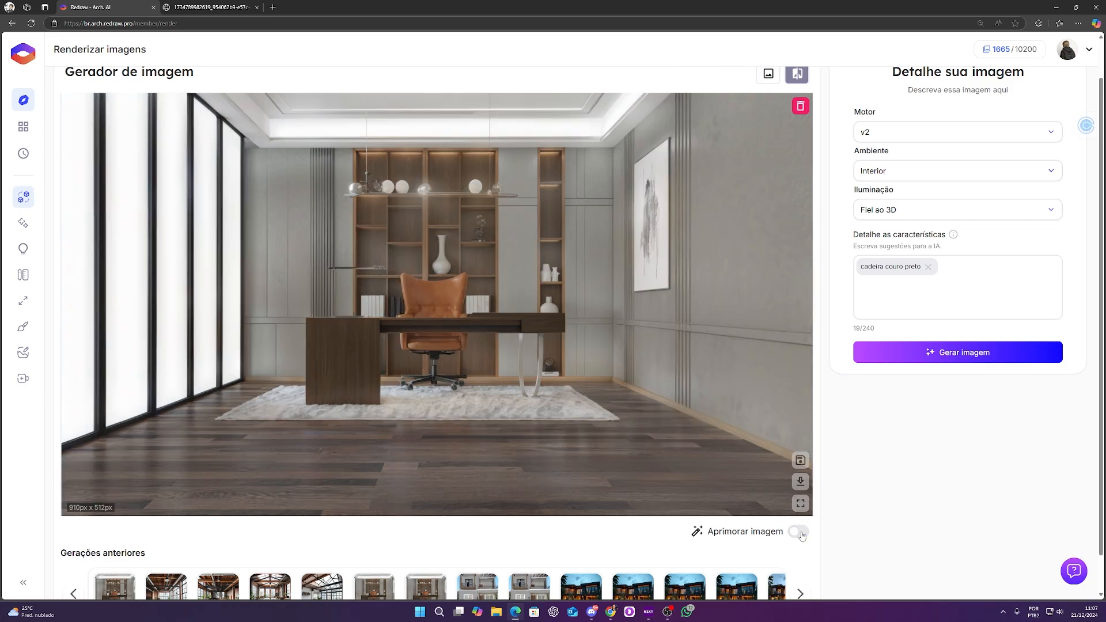
scroll(801, 537, up, 1)
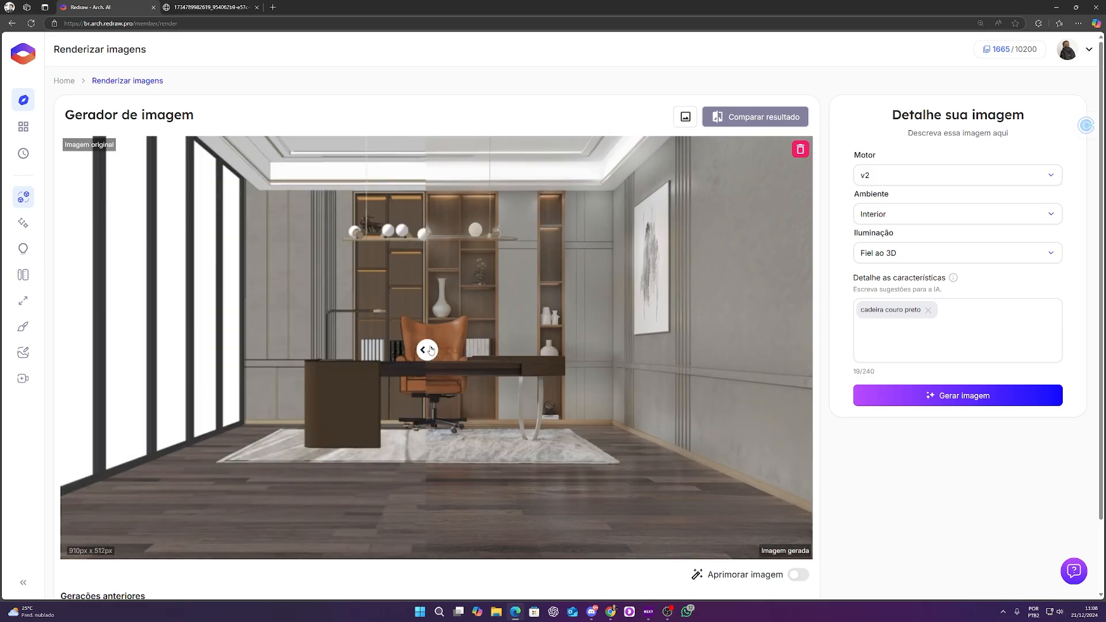
drag(431, 350, 152, 346)
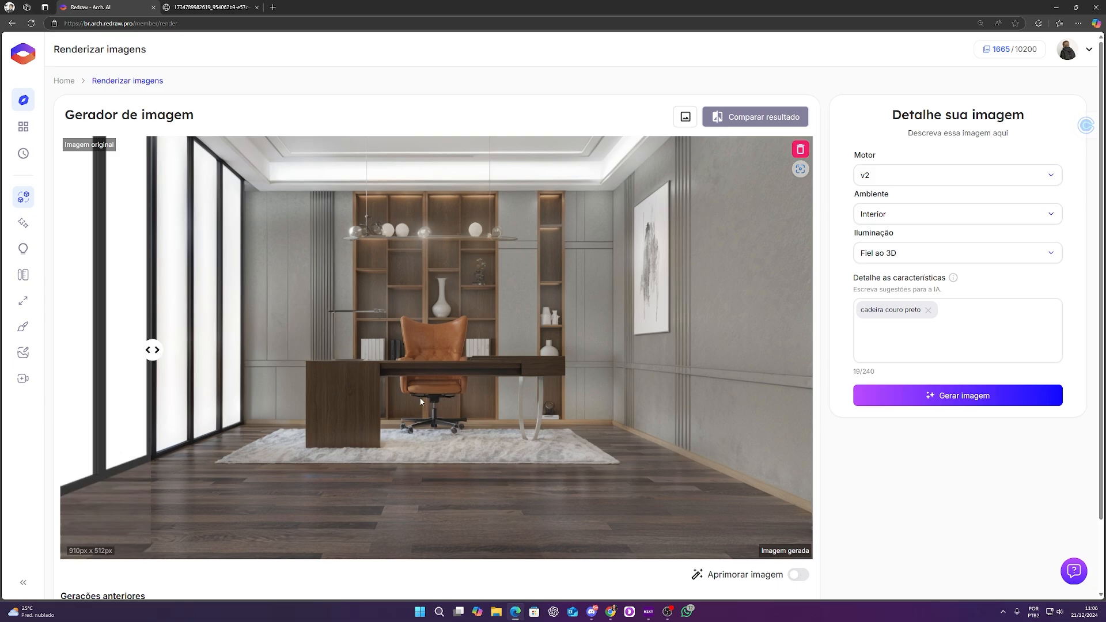
mouse_move(157, 351)
mouse_down()
mouse_move(252, 349)
mouse_move(66, 350)
mouse_move(780, 350)
mouse_move(218, 340)
mouse_move(615, 349)
mouse_move(289, 349)
mouse_move(600, 350)
mouse_up()
drag(625, 415, 234, 398)
scroll(692, 461, down, 1)
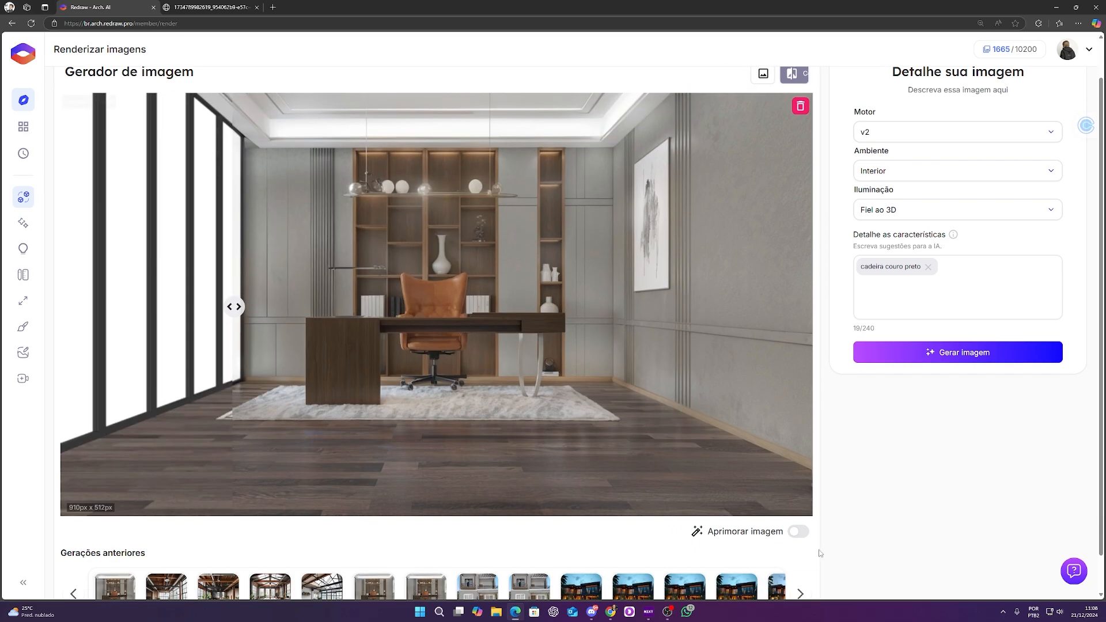
Step: Turn Aprimorar imagem back on and compare the enhanced office render with the original and unenhanced versions
click(798, 531)
scroll(576, 426, up, 1)
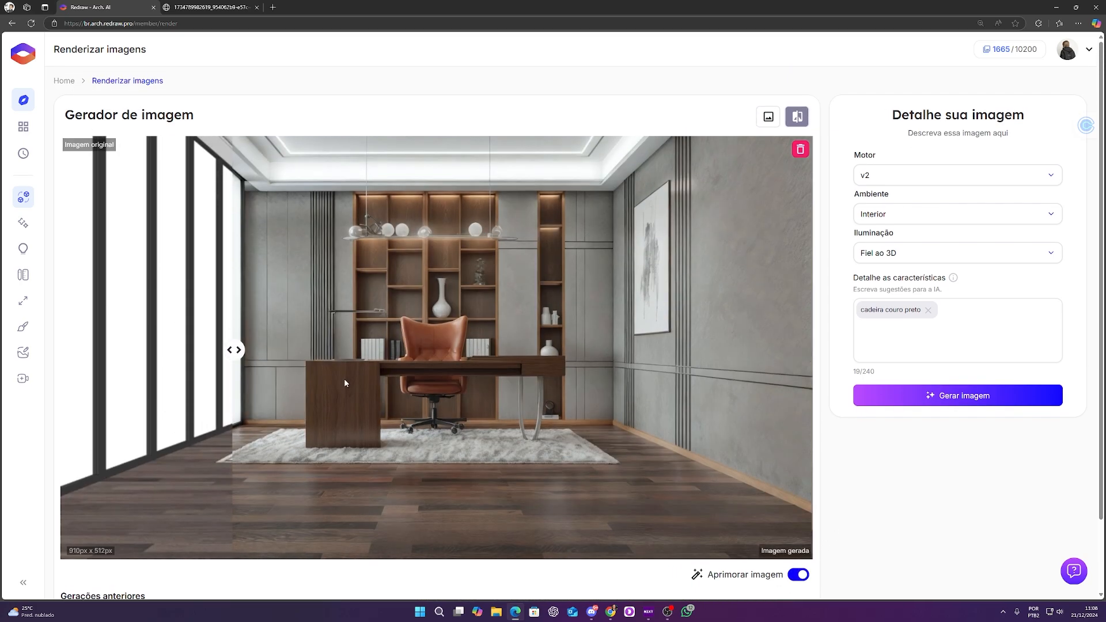
drag(234, 350, 118, 350)
scroll(645, 468, down, 2)
click(799, 494)
click(800, 494)
scroll(692, 490, up, 2)
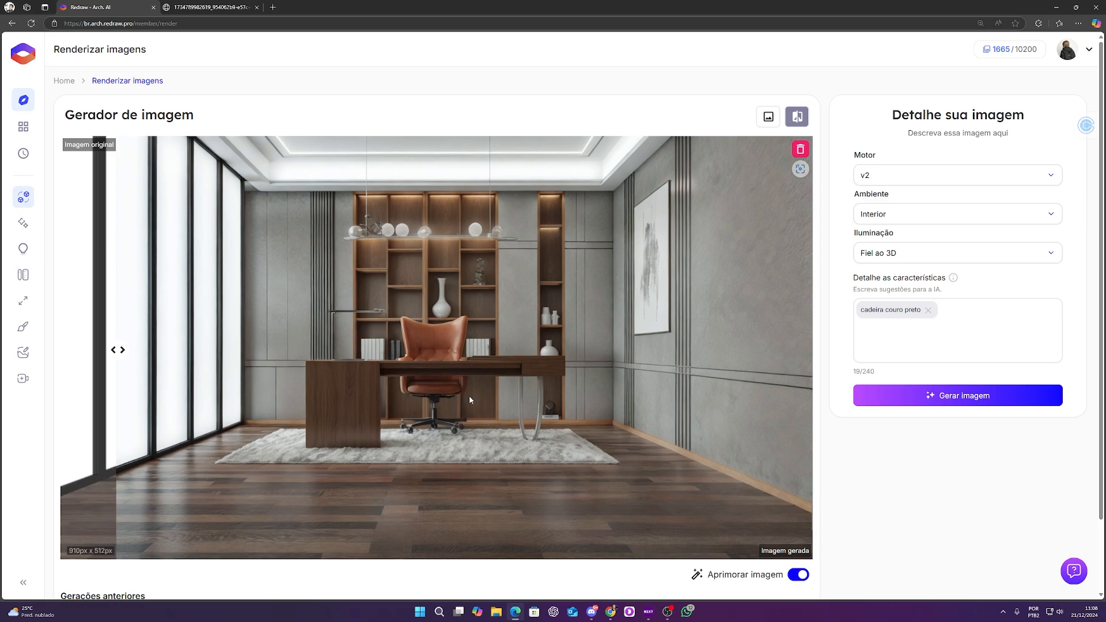
Step: Discard the current result and generate the office render again with lighting set to Feito por AI
click(956, 252)
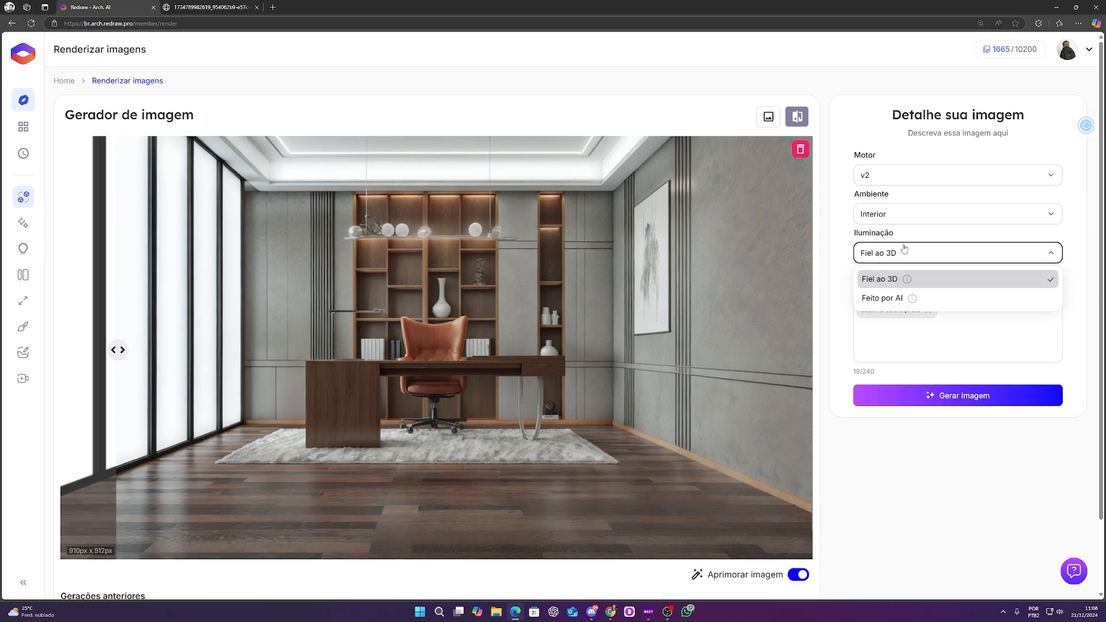
click(904, 279)
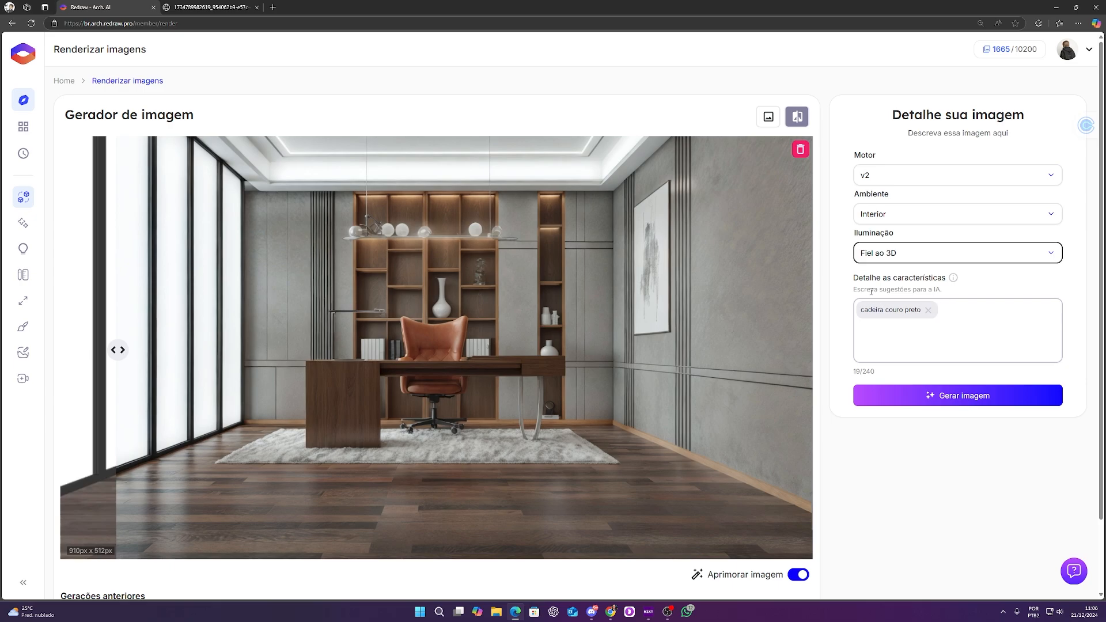
click(899, 252)
click(881, 303)
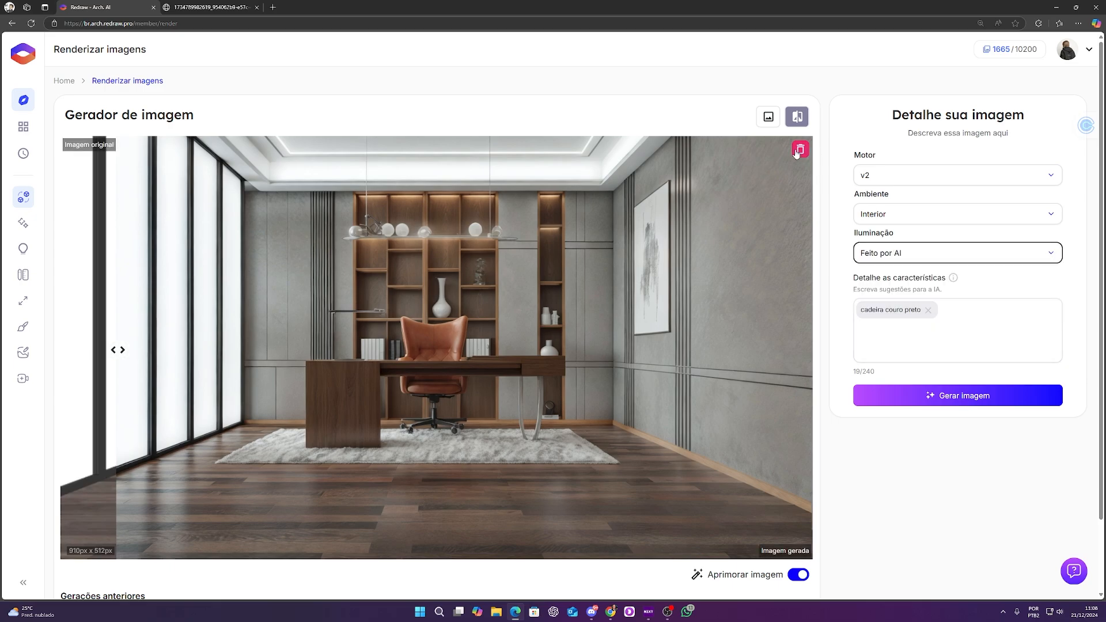
click(798, 150)
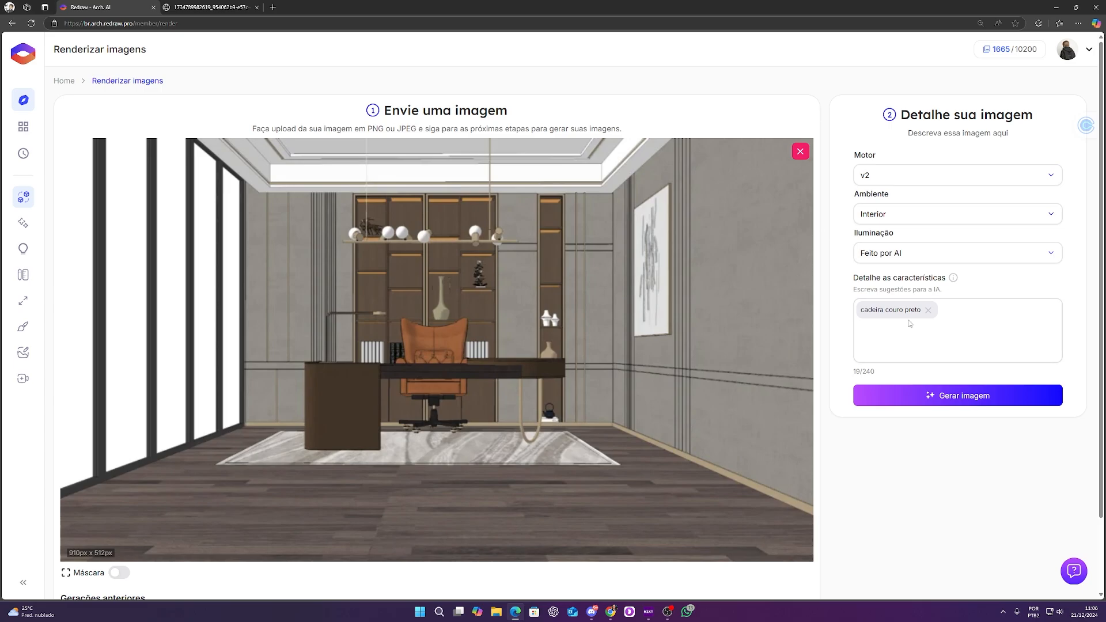
click(950, 395)
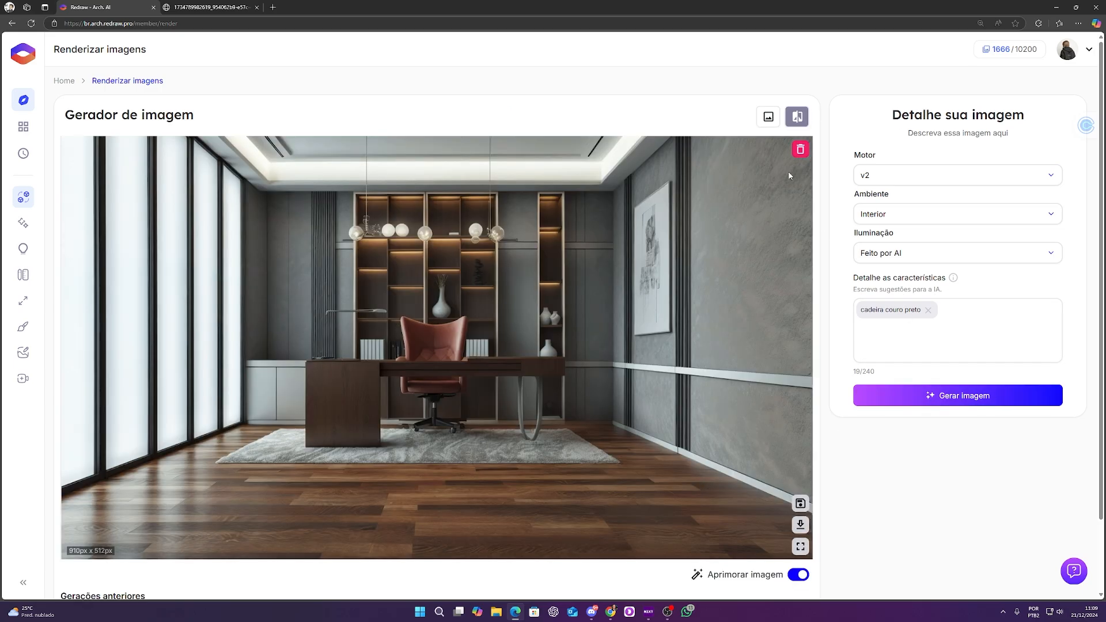
Step: Open the Feito por AI render in its own browser tab and display the first render's tab for comparison
drag(431, 369, 64, 352)
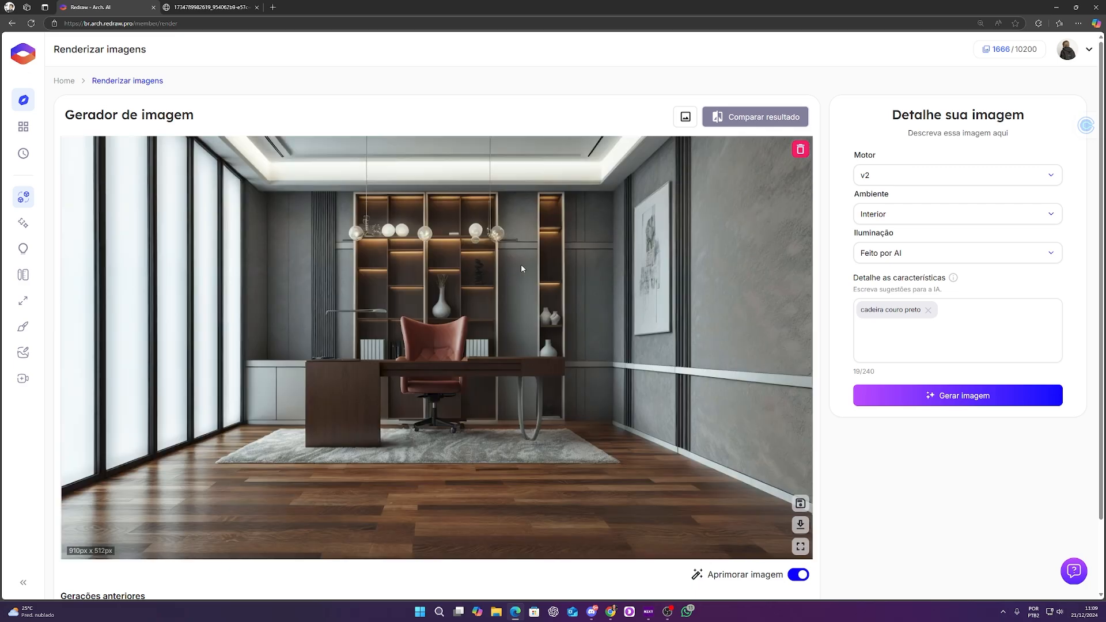
right_click(478, 282)
click(518, 292)
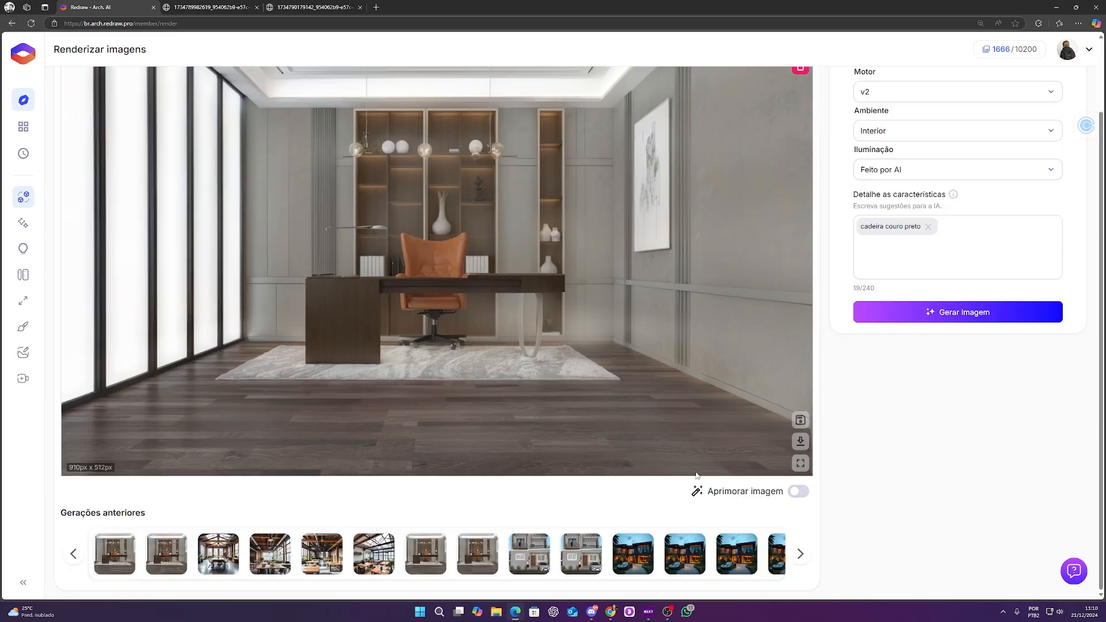
scroll(648, 459, up, 2)
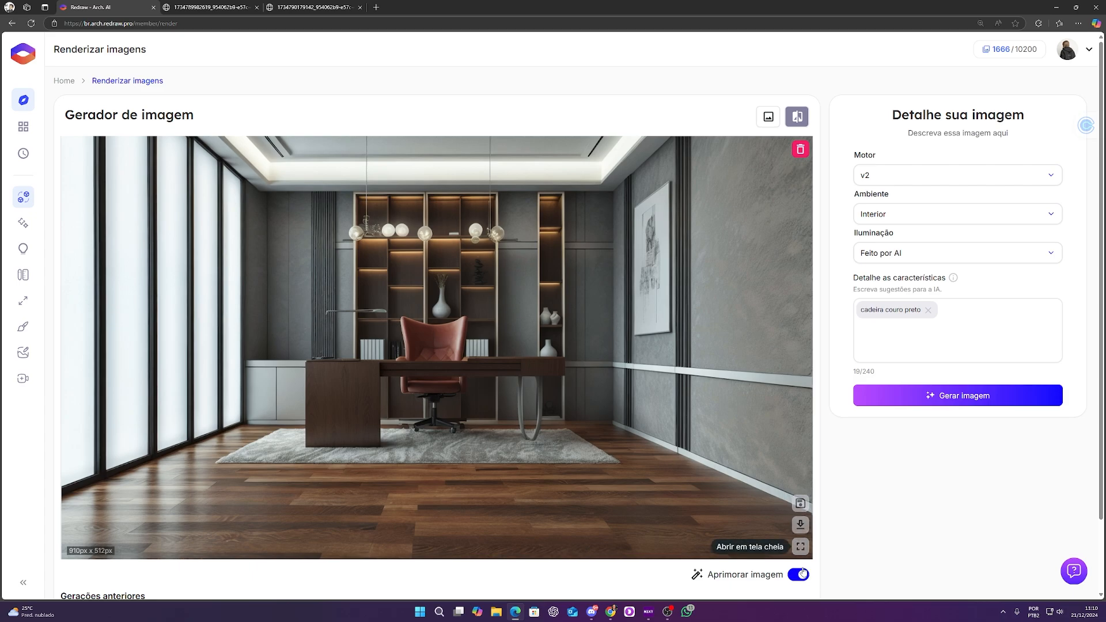
click(210, 7)
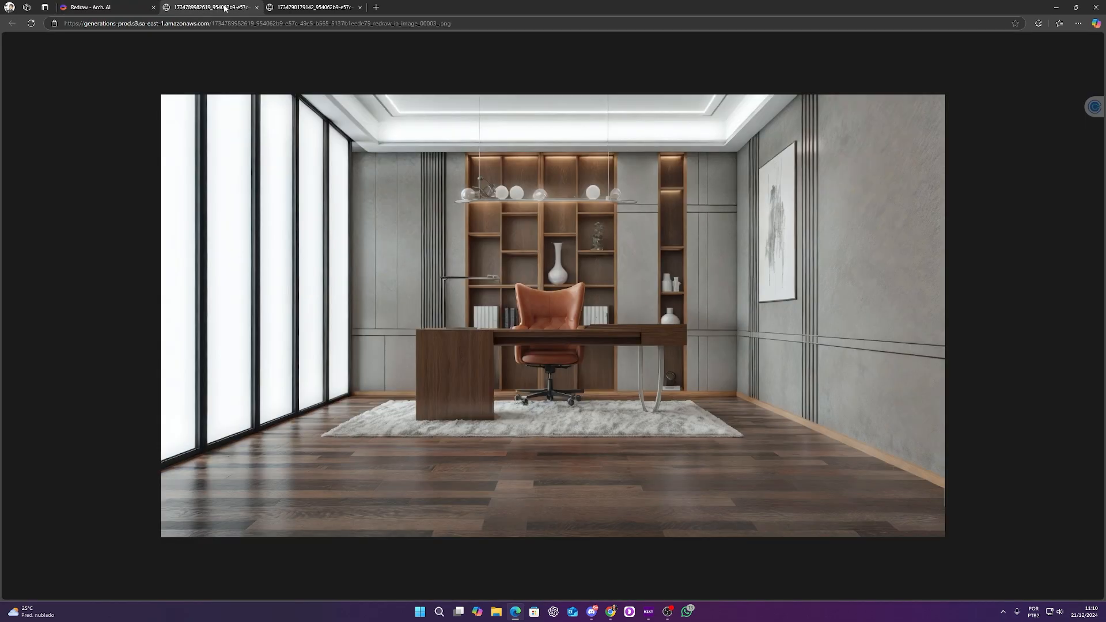
Step: Compare the two office renders in their browser tabs, alternating between the first result and the Feito por AI result
click(278, 7)
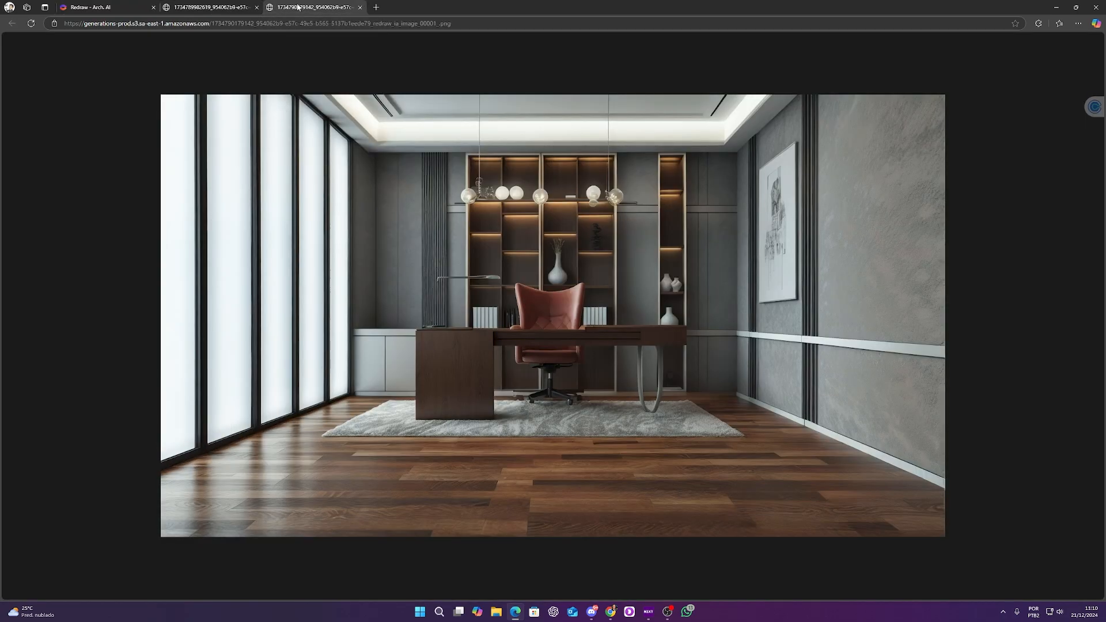
click(238, 5)
click(275, 4)
click(229, 3)
click(282, 3)
click(227, 3)
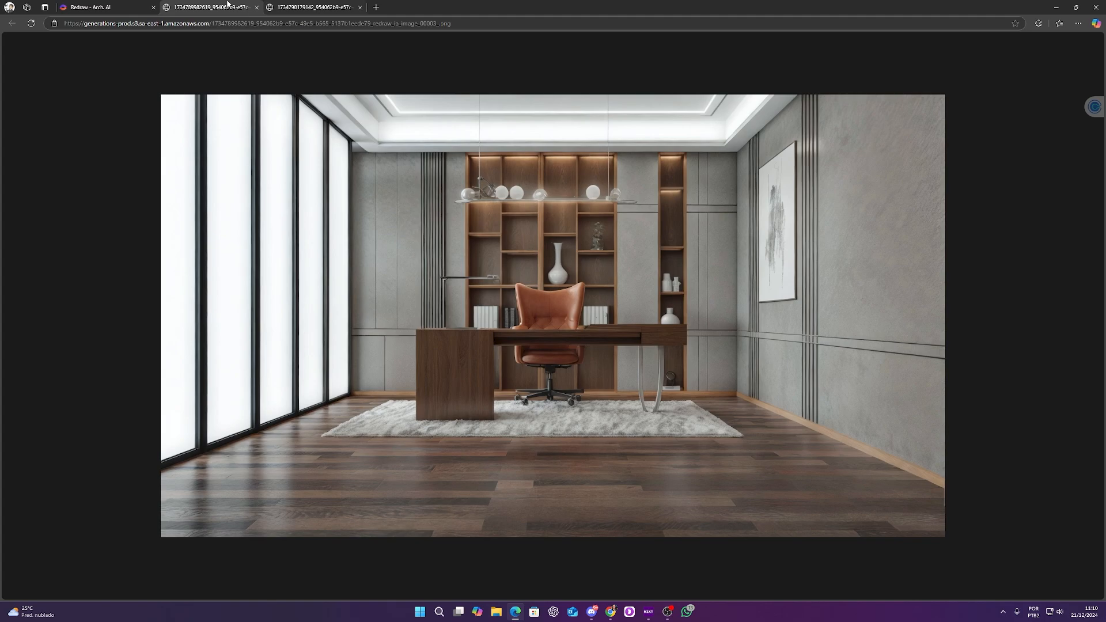
click(302, 4)
click(230, 5)
click(288, 4)
Step: Turn on the comparison with the original in Redraw and view both office render tabs once more
click(109, 7)
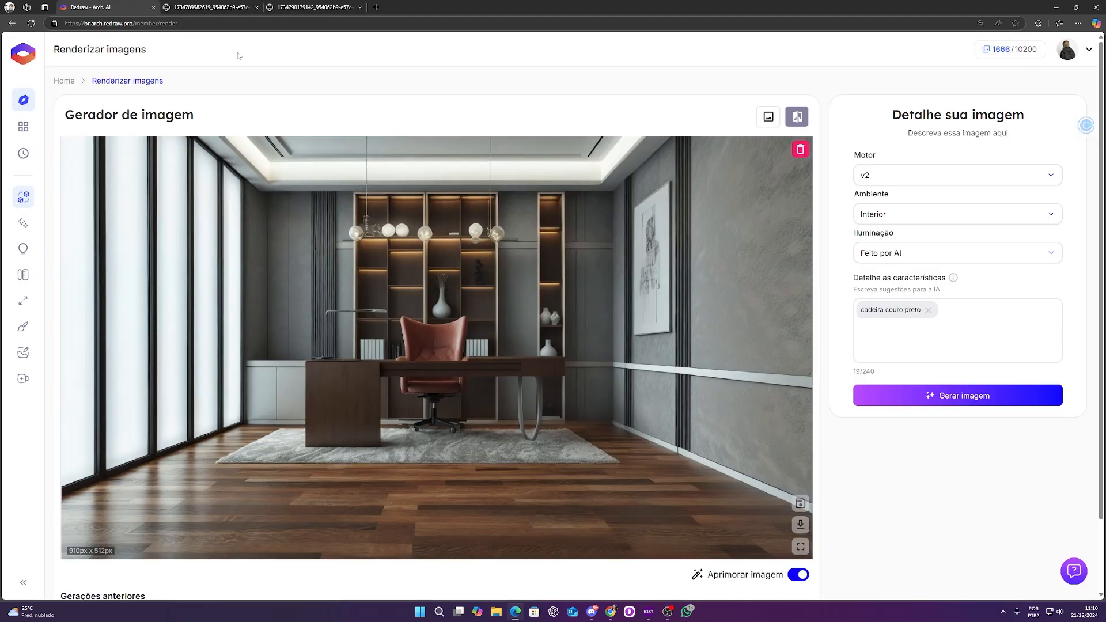
click(796, 116)
click(313, 5)
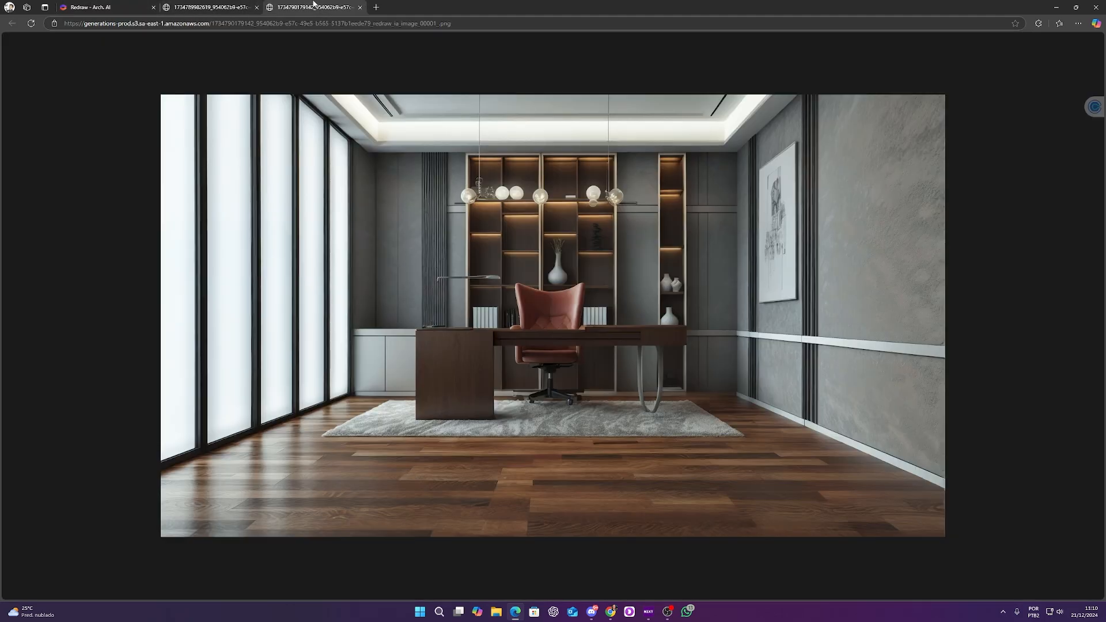
key(ctrl+shift+Tab)
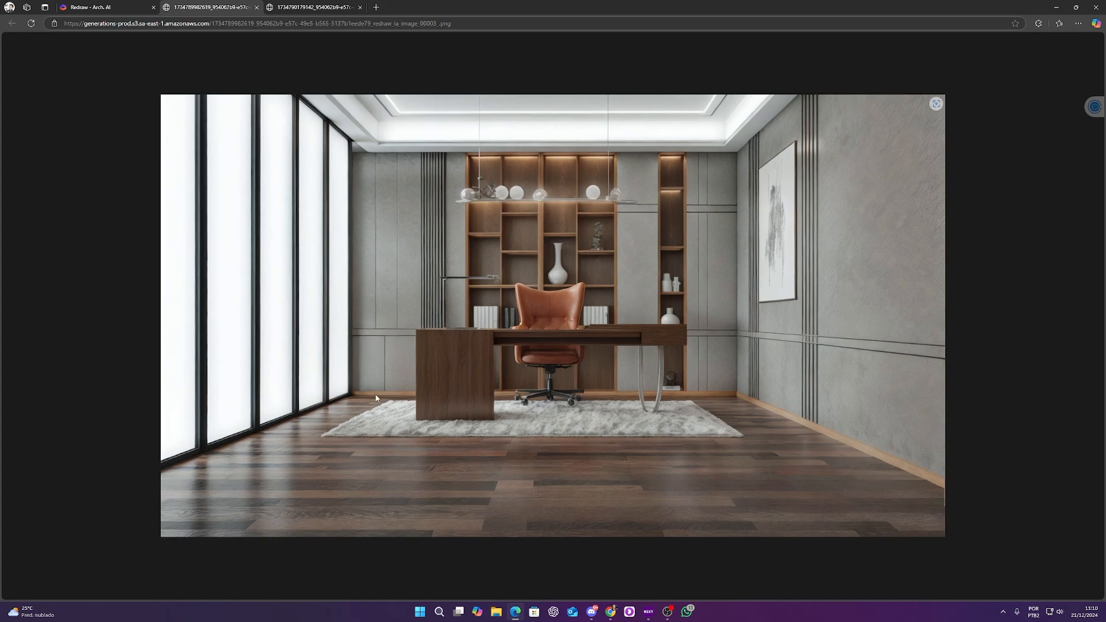
click(299, 12)
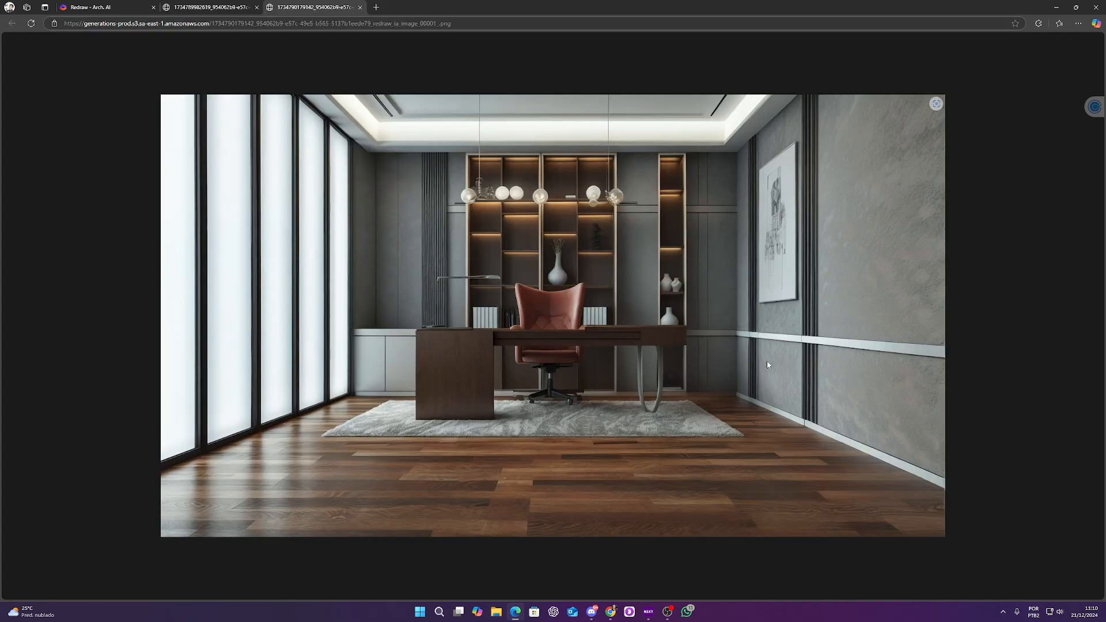
Step: Replace the "cadeira couro preto" detail in Redraw with "rodapé em madeira"
click(92, 7)
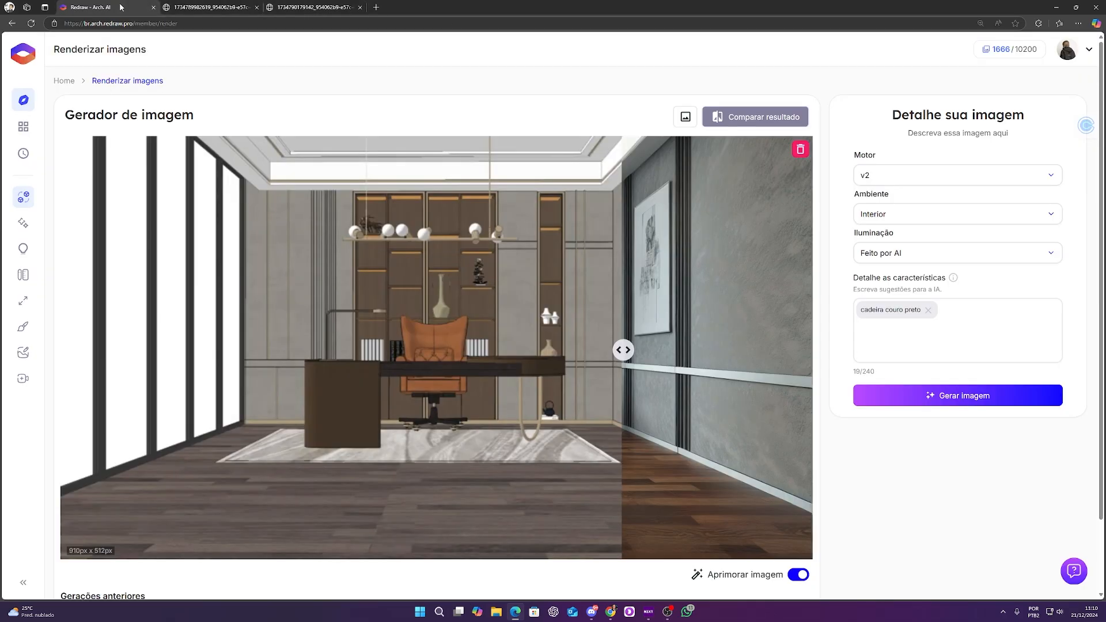
key(BackSpace)
text(rodapé em madiera)
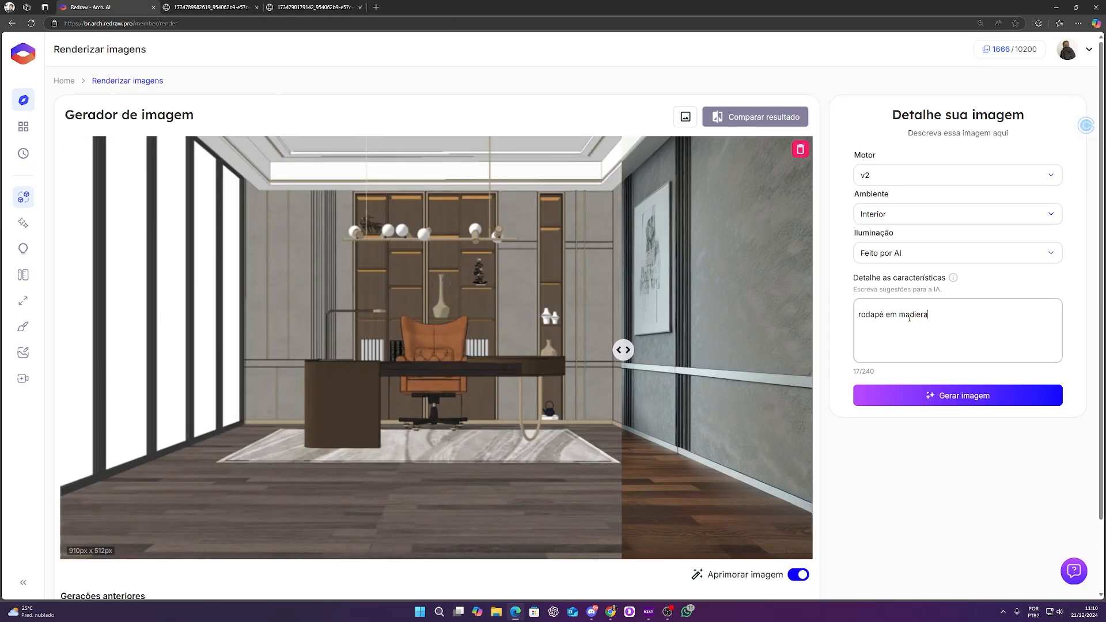
key(Return)
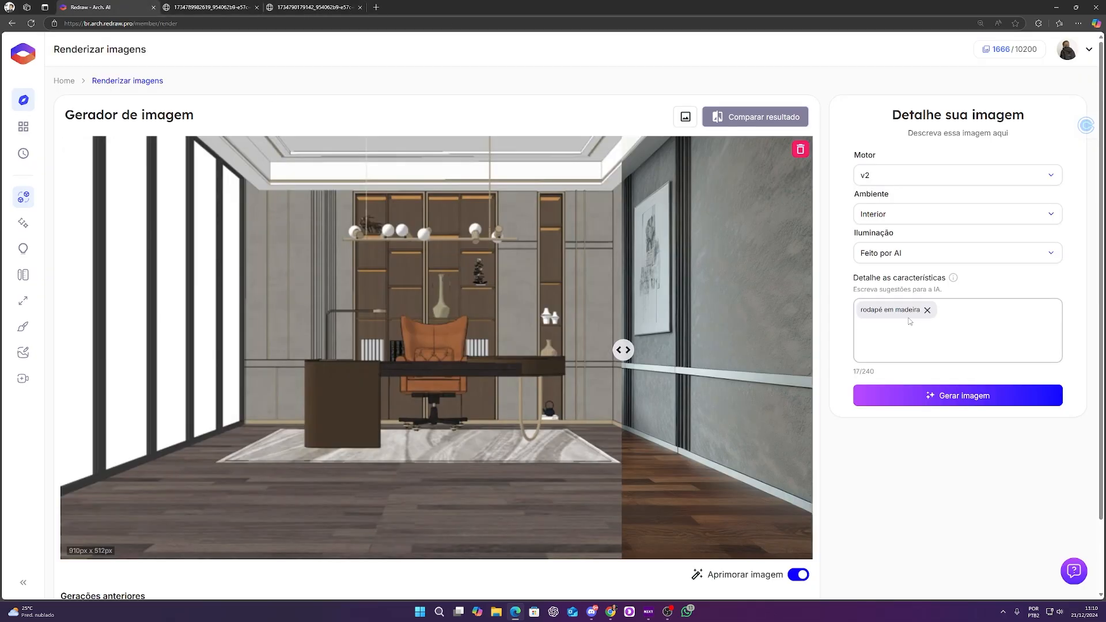
Step: Compare the original office image with the Feito por AI render across the room, and check the first render's tab
mouse_move(623, 350)
mouse_down()
mouse_move(228, 372)
mouse_move(651, 398)
mouse_up()
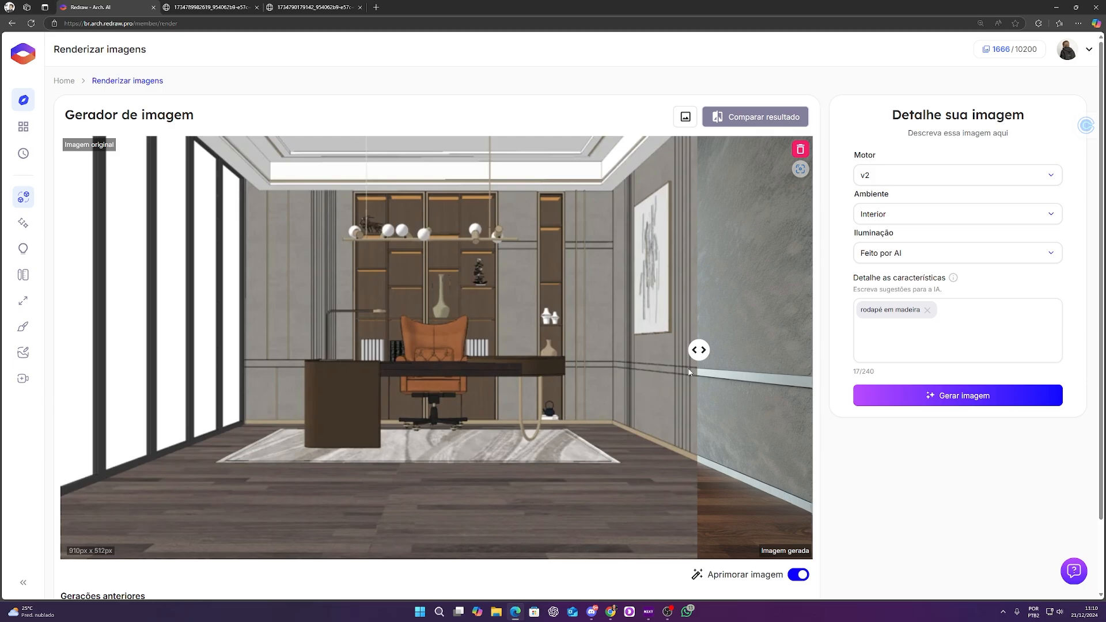
drag(689, 373, 225, 404)
drag(436, 442, 707, 349)
click(229, 8)
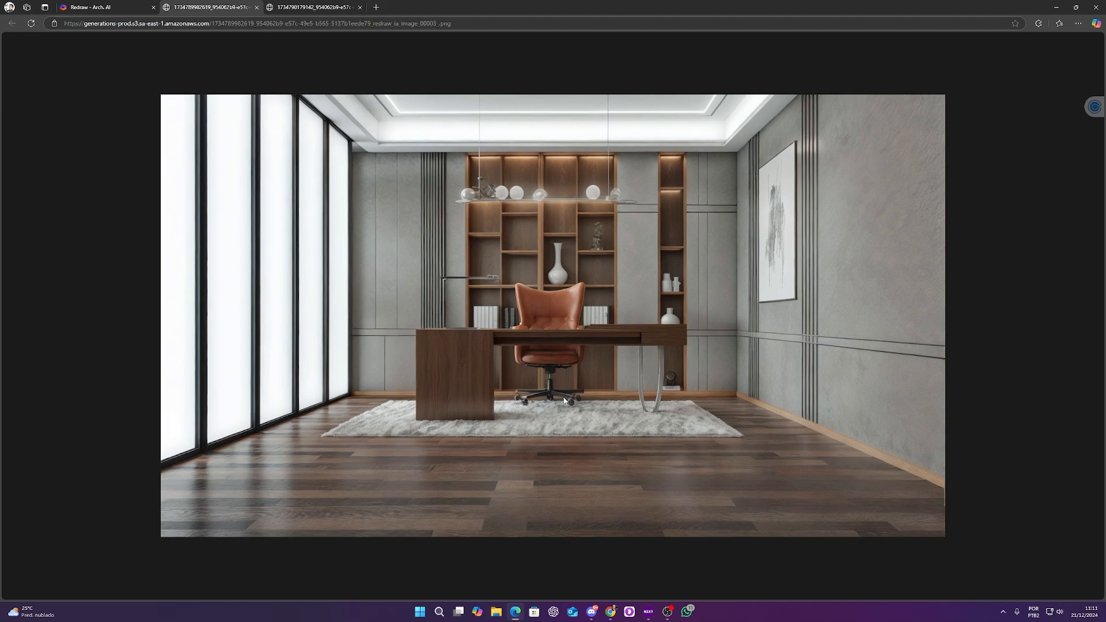
click(92, 7)
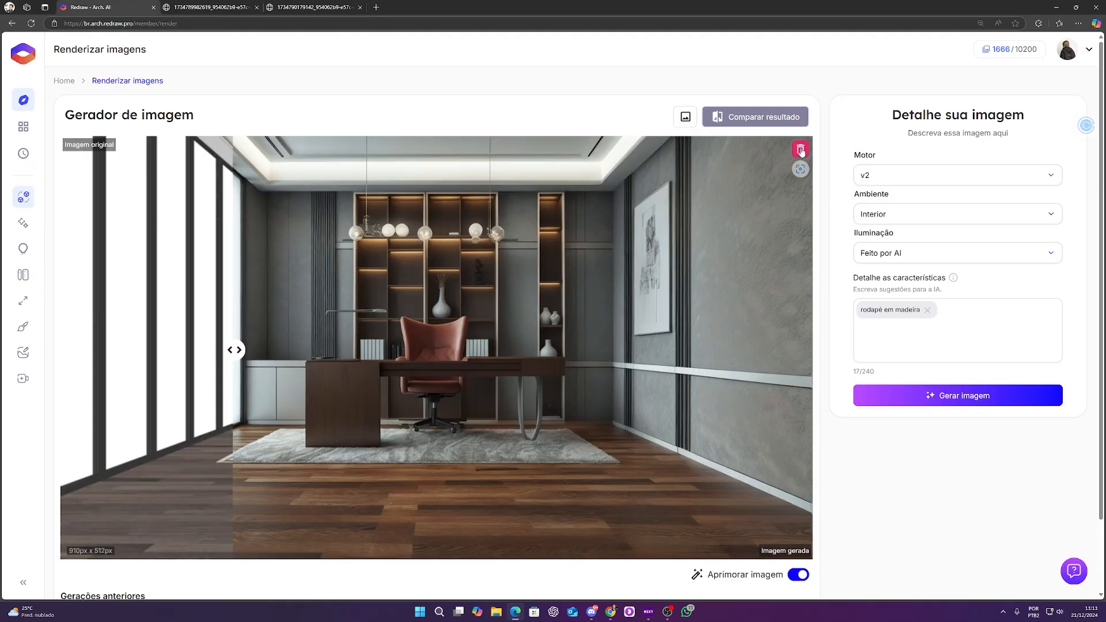
Step: Discard the office render, its source image and the "rodapé em madeira" detail, and upload the 3D house facade image
click(801, 152)
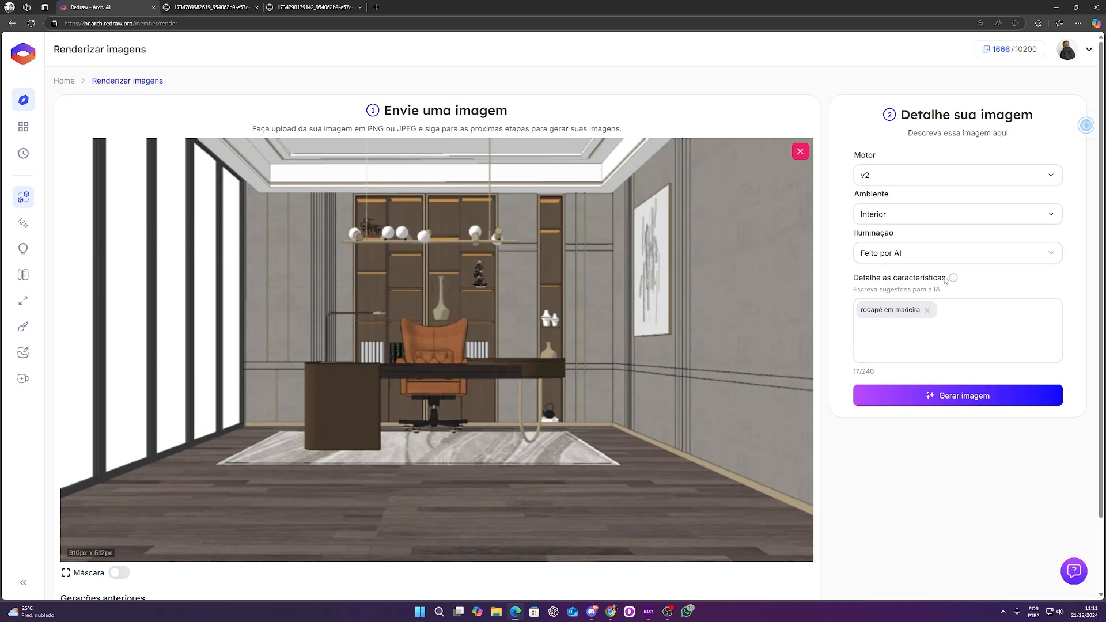
click(927, 310)
click(800, 152)
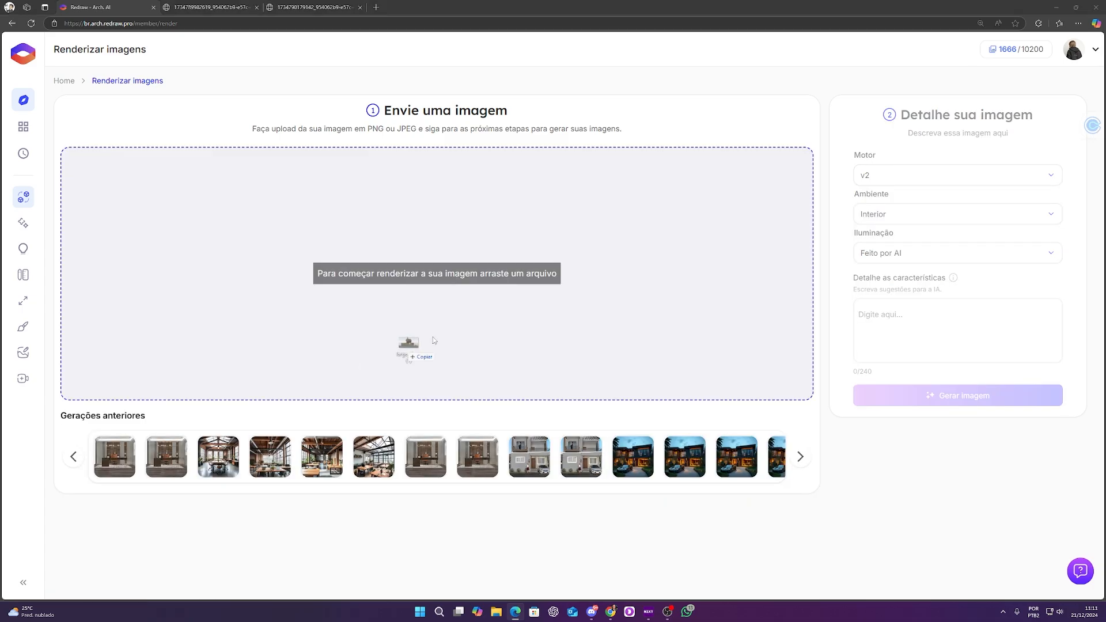
drag(411, 348, 433, 346)
Step: Generate the house render with Ambiente set to Exterior and Iluminação set to Fiel ao 3D
click(913, 261)
click(932, 256)
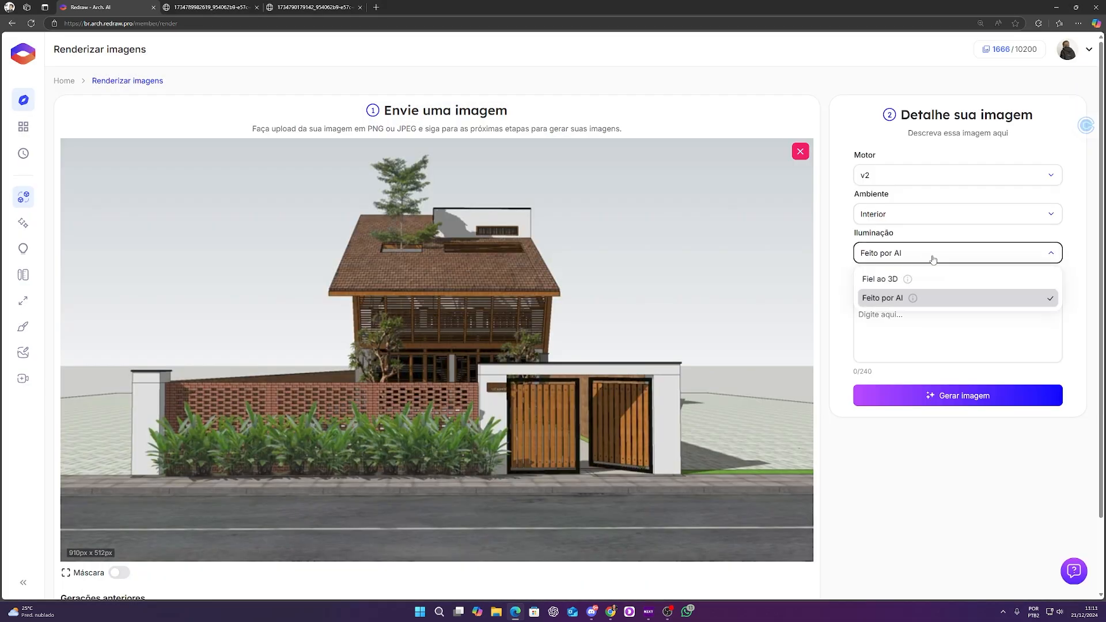
click(933, 214)
click(928, 258)
click(934, 257)
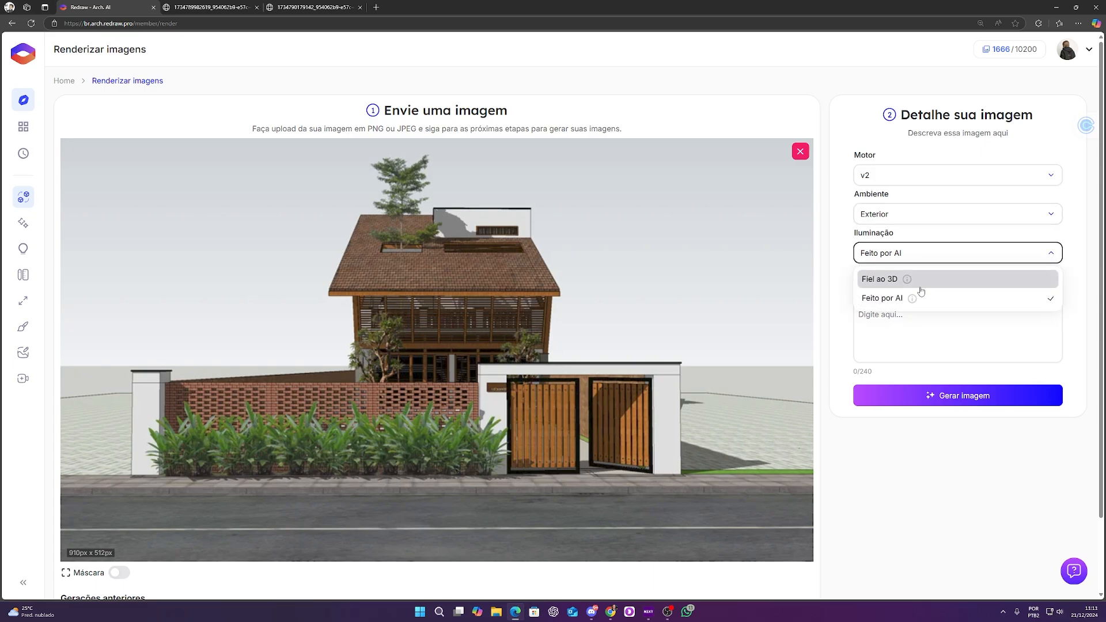
click(916, 279)
click(927, 395)
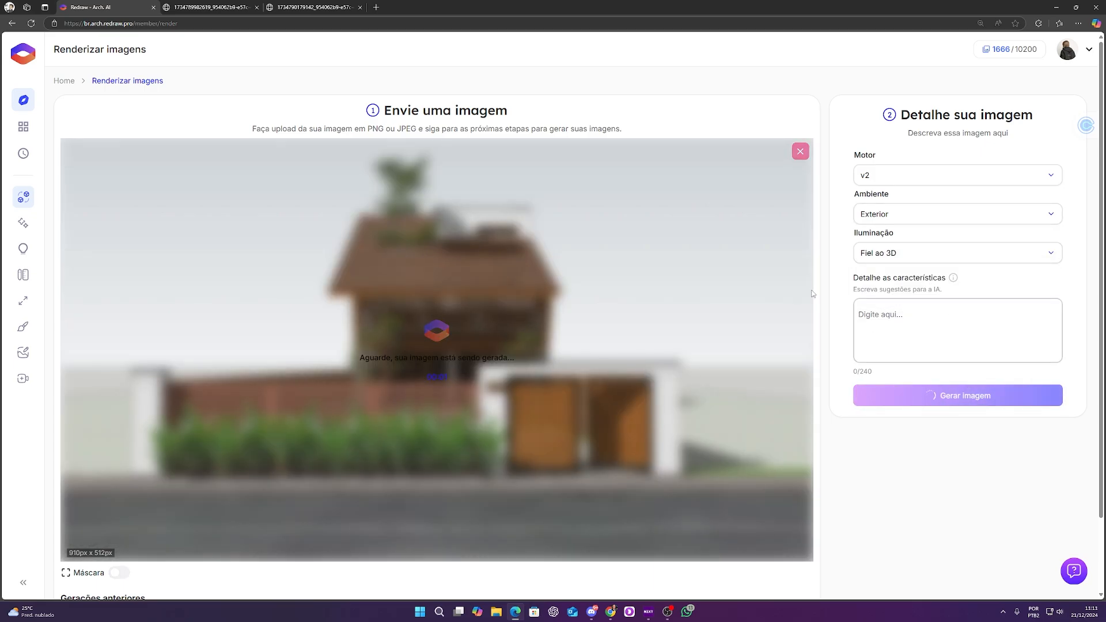
Step: Turn Aprimorar imagem back on for the Fiel ao 3D house render and open the enhanced image in its own browser tab
scroll(752, 472, down, 1)
scroll(752, 472, down, 1)
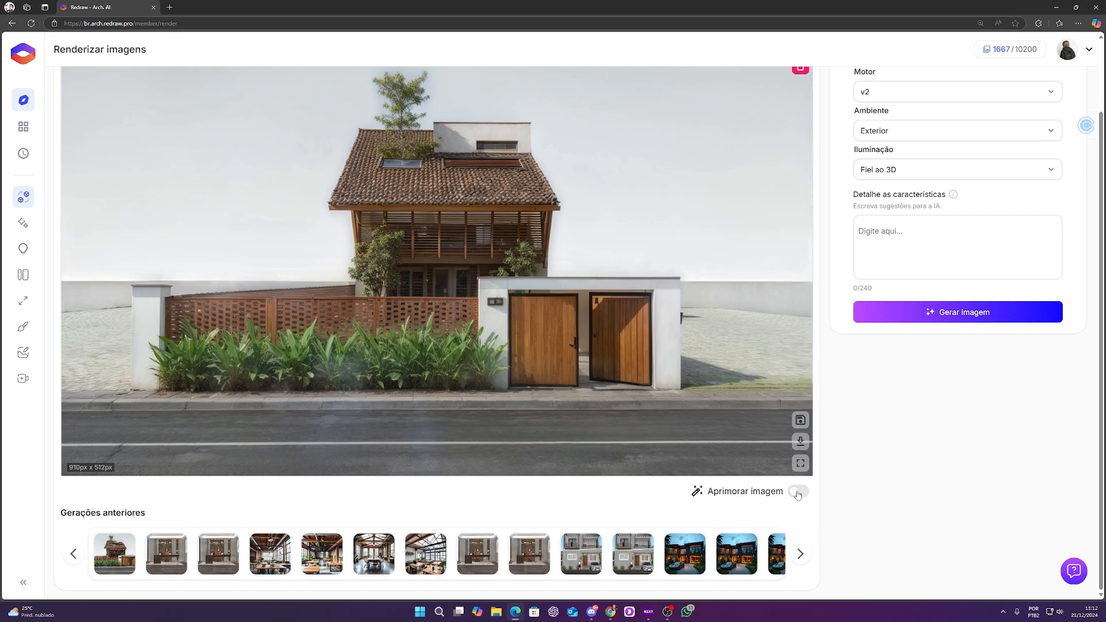
click(799, 492)
scroll(521, 406, up, 2)
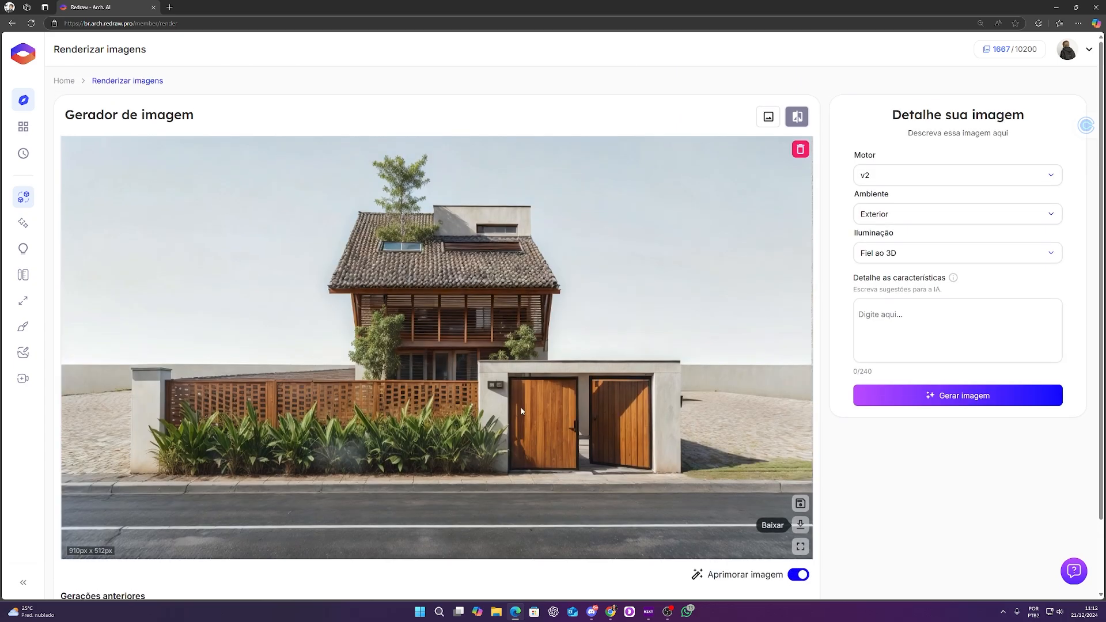
right_click(441, 361)
click(506, 369)
Step: Generate the house again with lighting set to Feito por AI and open that render in its own browser tab
click(958, 252)
click(915, 299)
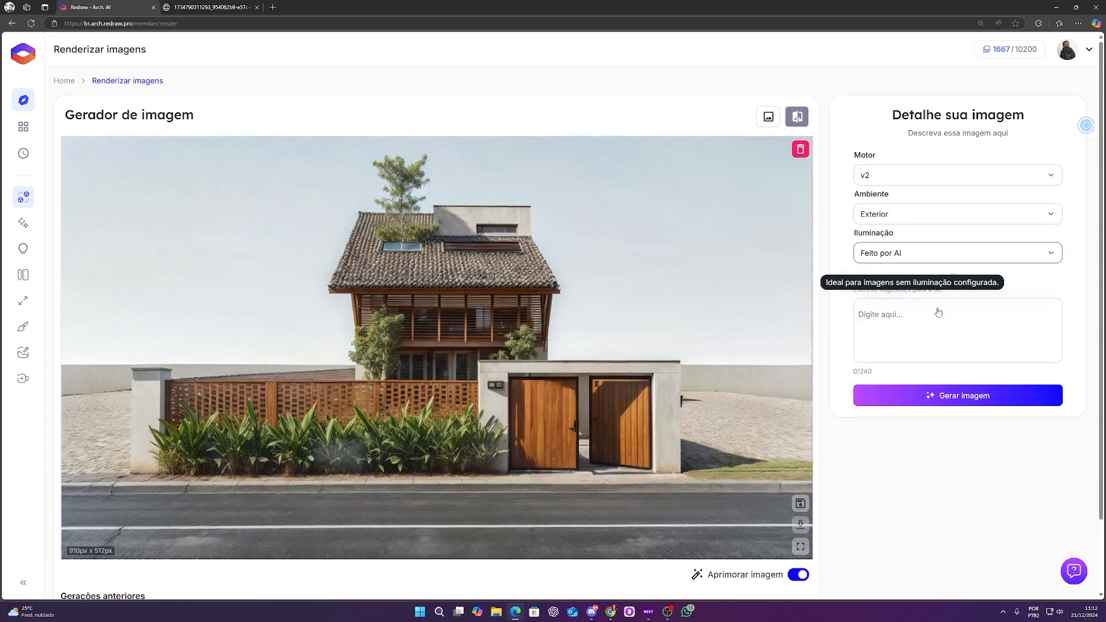
click(957, 395)
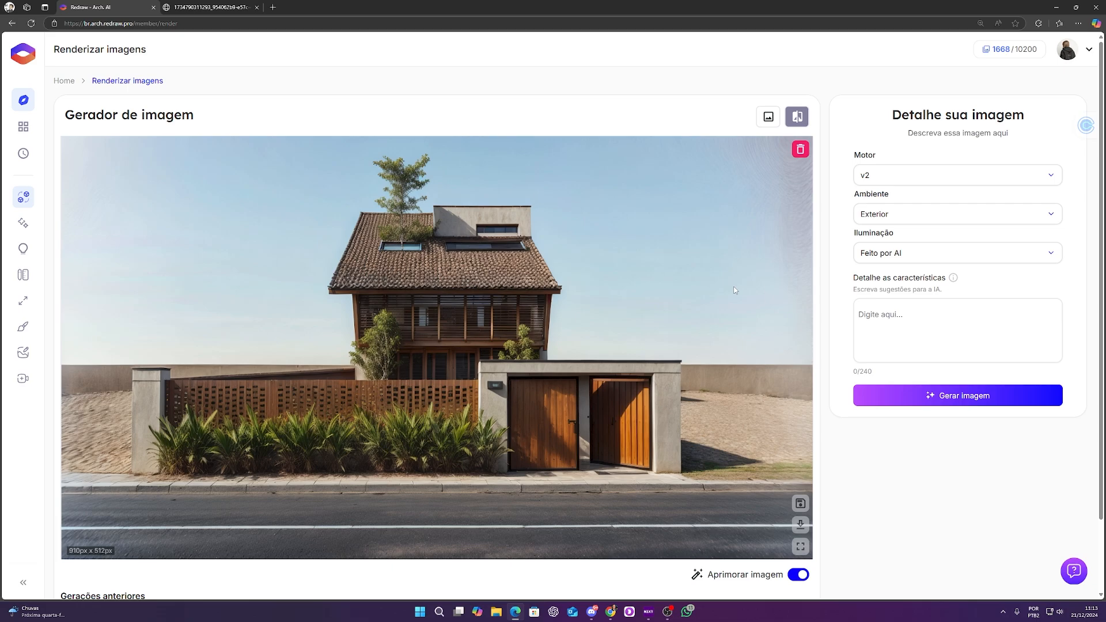
right_click(500, 310)
click(553, 317)
Step: Switch Aprimorar imagem off and on to compare the unenhanced and enhanced Feito por AI house renders
click(807, 576)
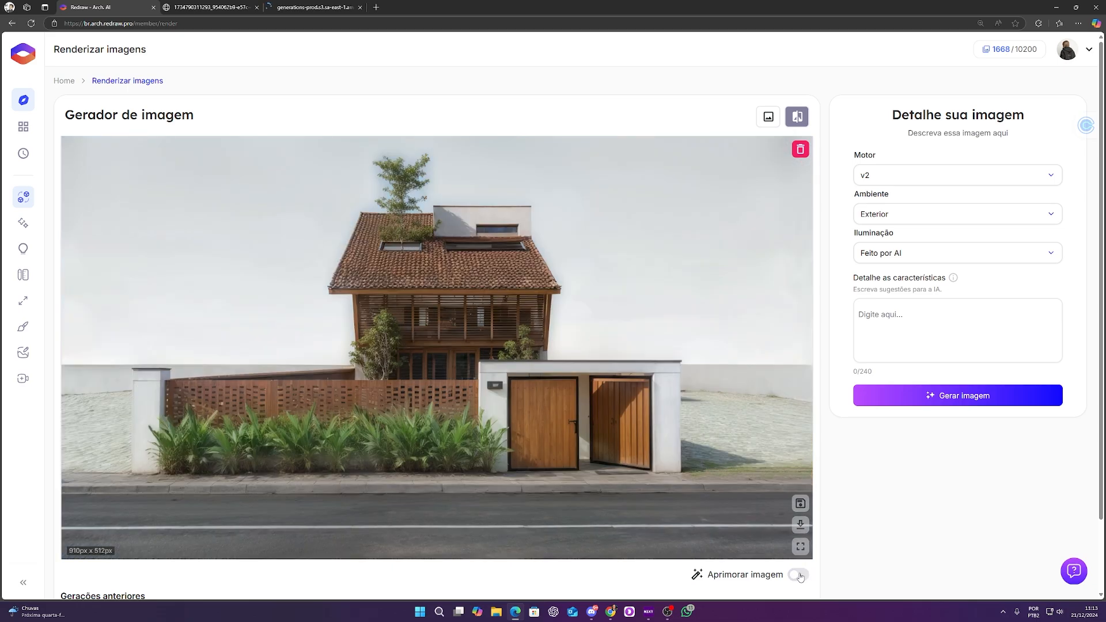
click(804, 576)
click(801, 578)
click(797, 578)
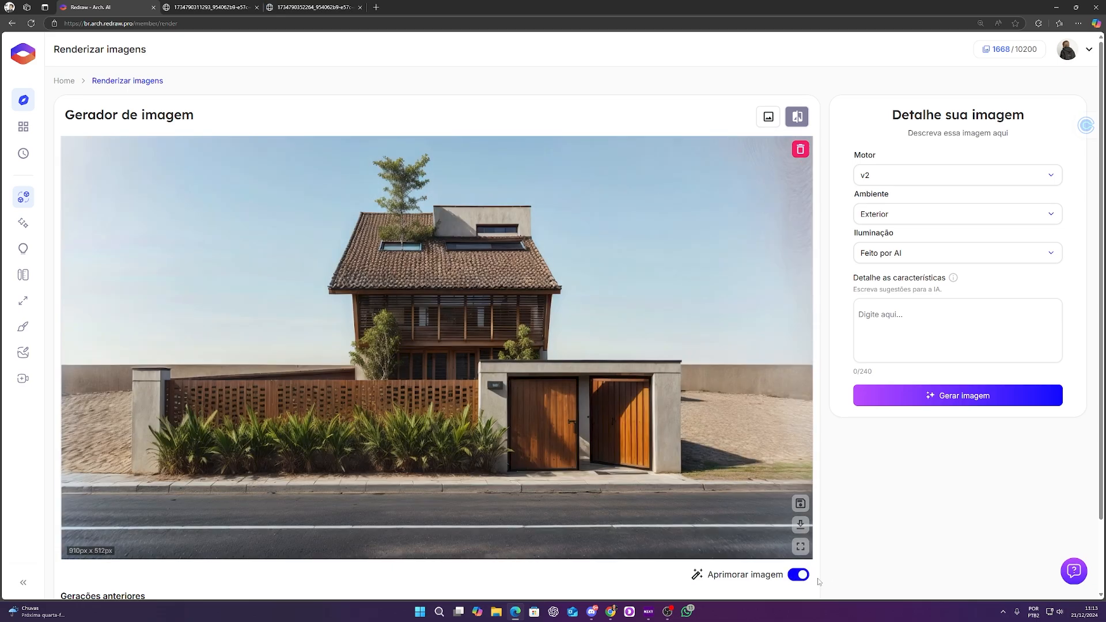
scroll(799, 548, down, 1)
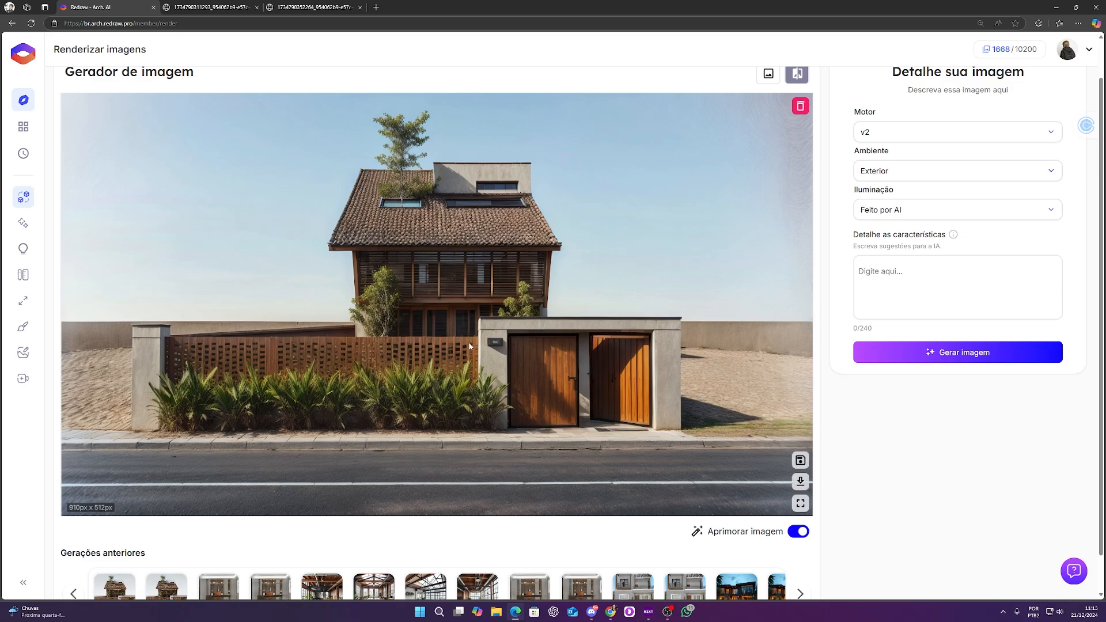
scroll(760, 547, up, 1)
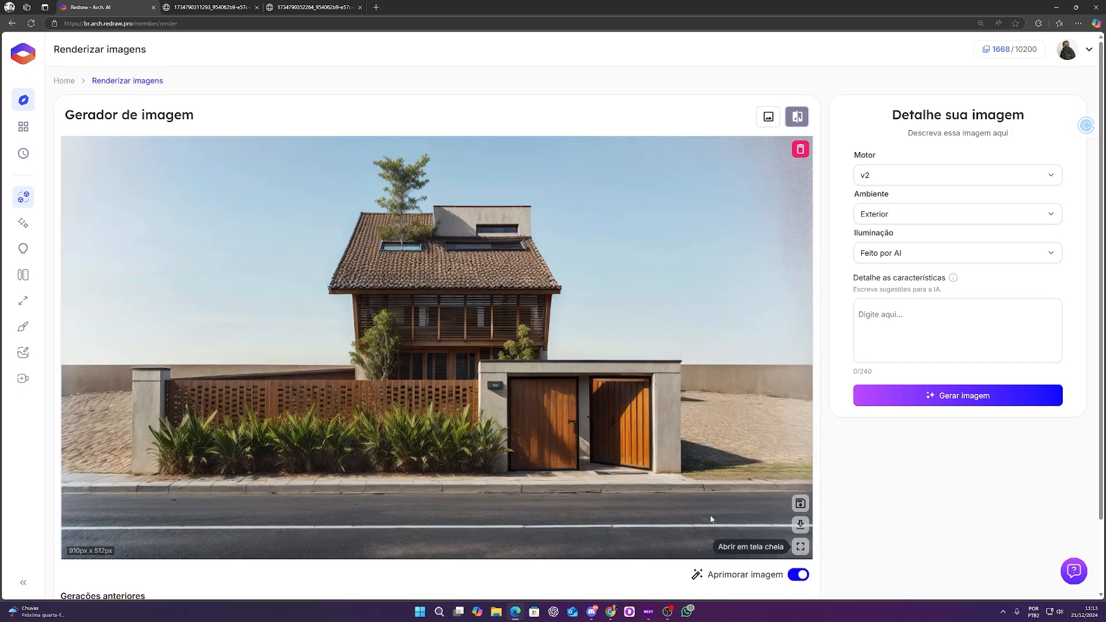
click(792, 570)
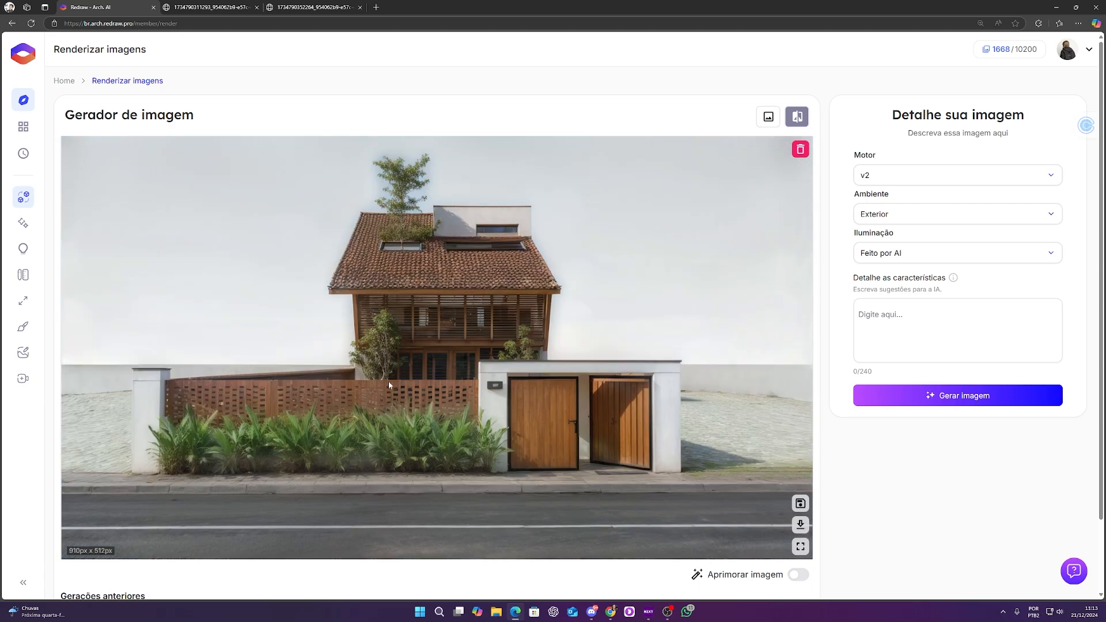
right_click(389, 382)
click(672, 573)
click(801, 575)
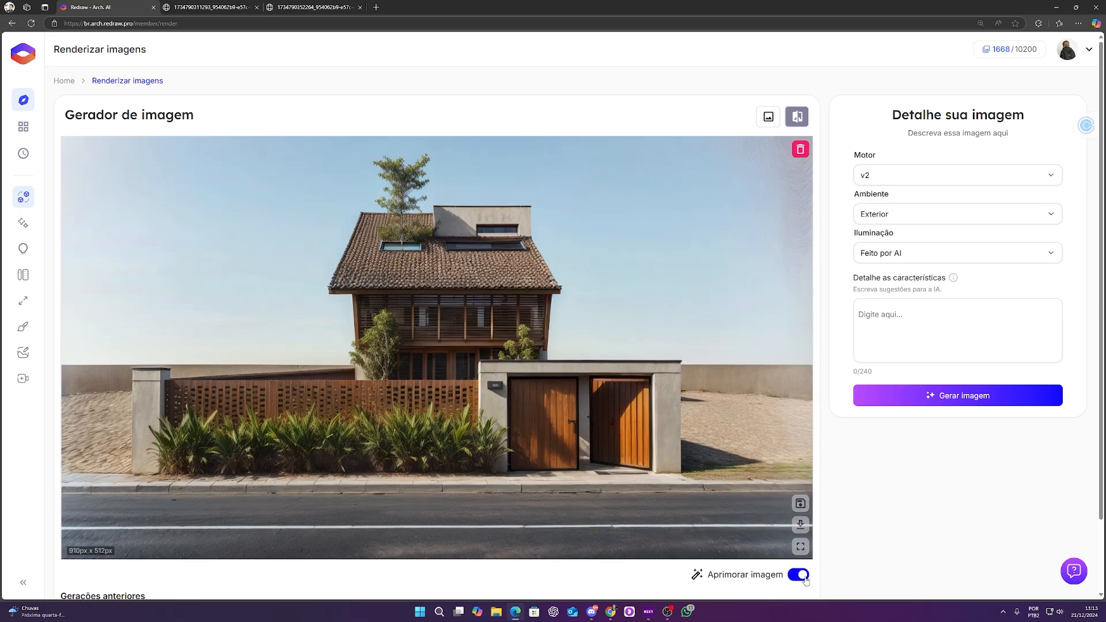
Step: Compare the sky, roof, fence and ground of the Fiel ao 3D and Feito por AI house renders in their tabs
click(210, 7)
click(291, 8)
key(ctrl+shift+Tab)
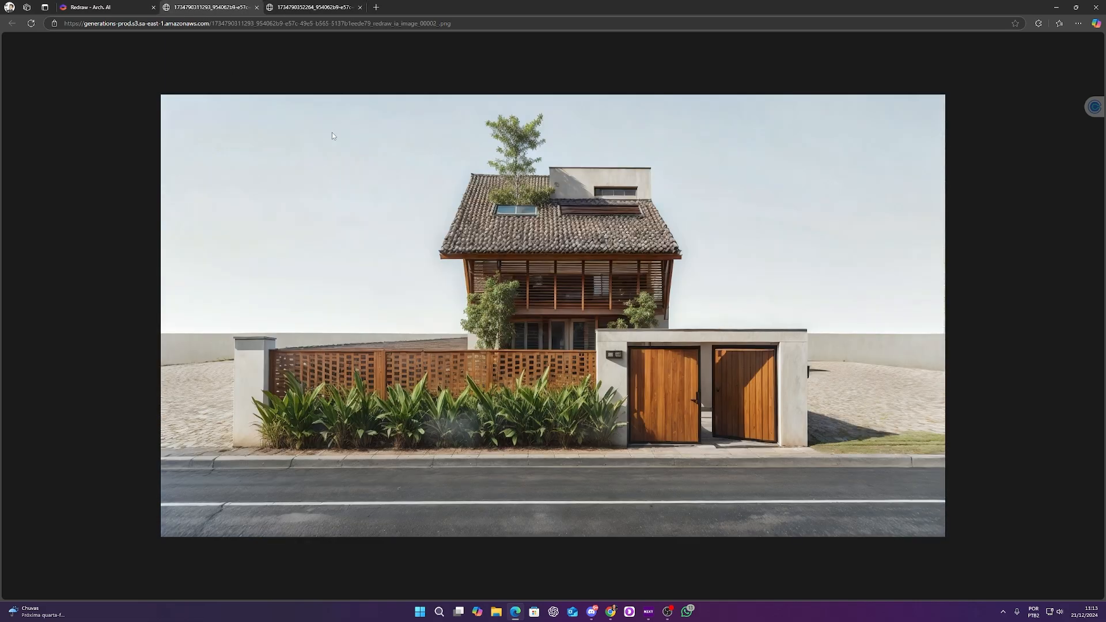
key(ctrl+Tab)
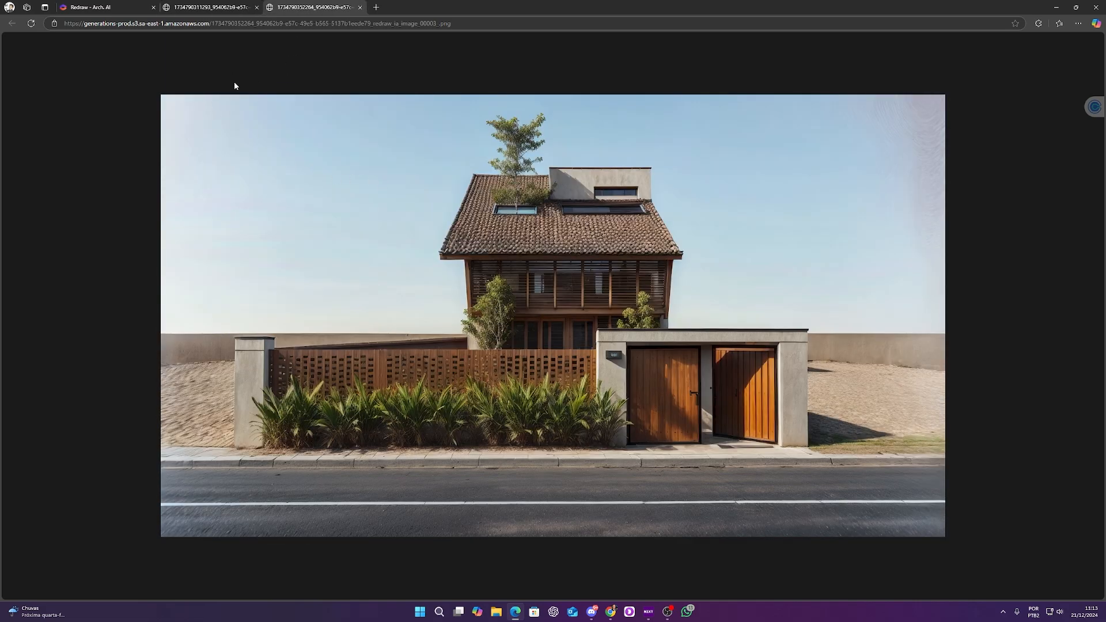
click(218, 10)
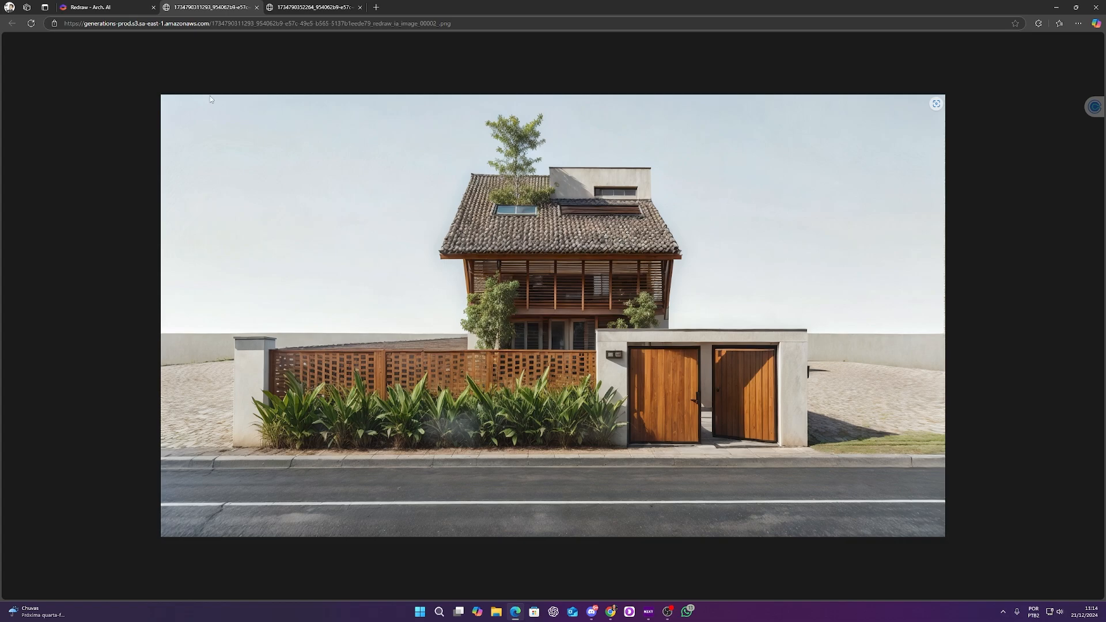
click(316, 8)
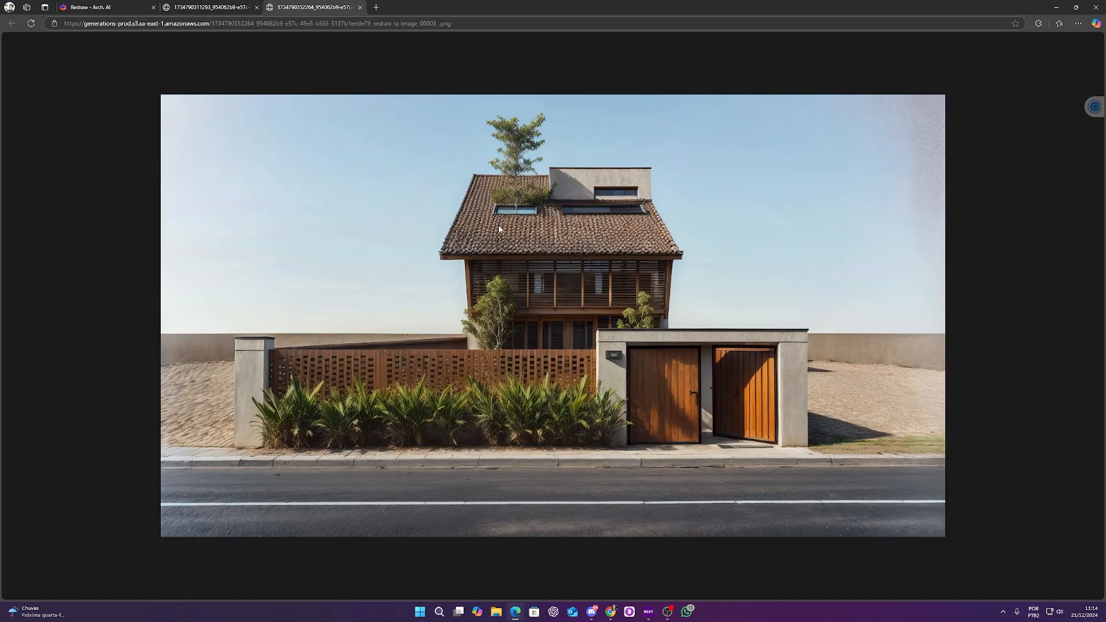
click(229, 7)
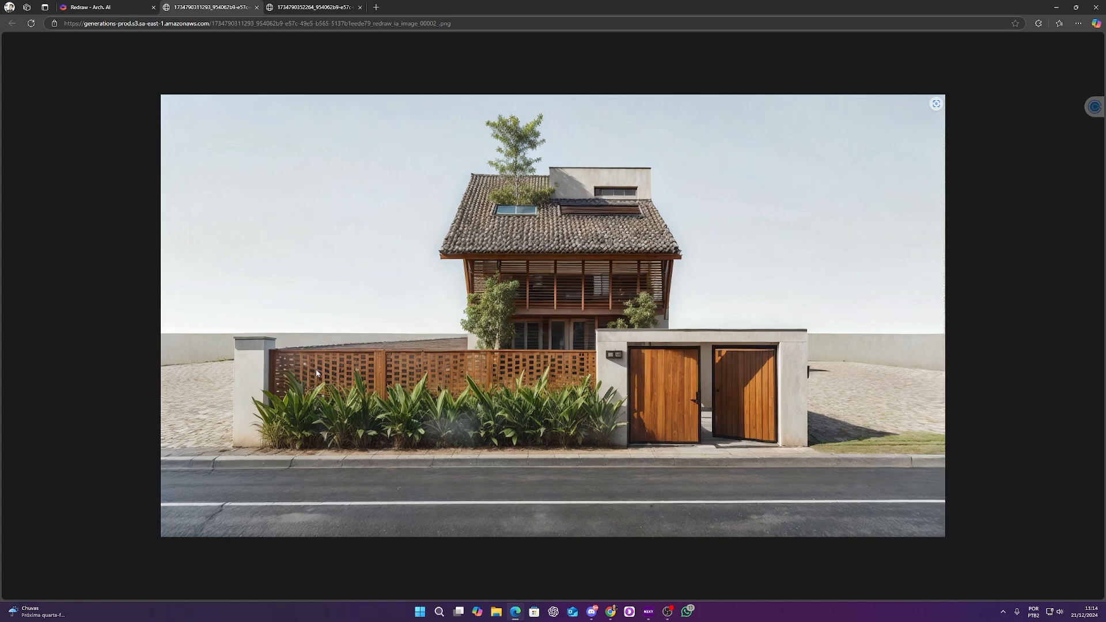
key(ctrl+Tab)
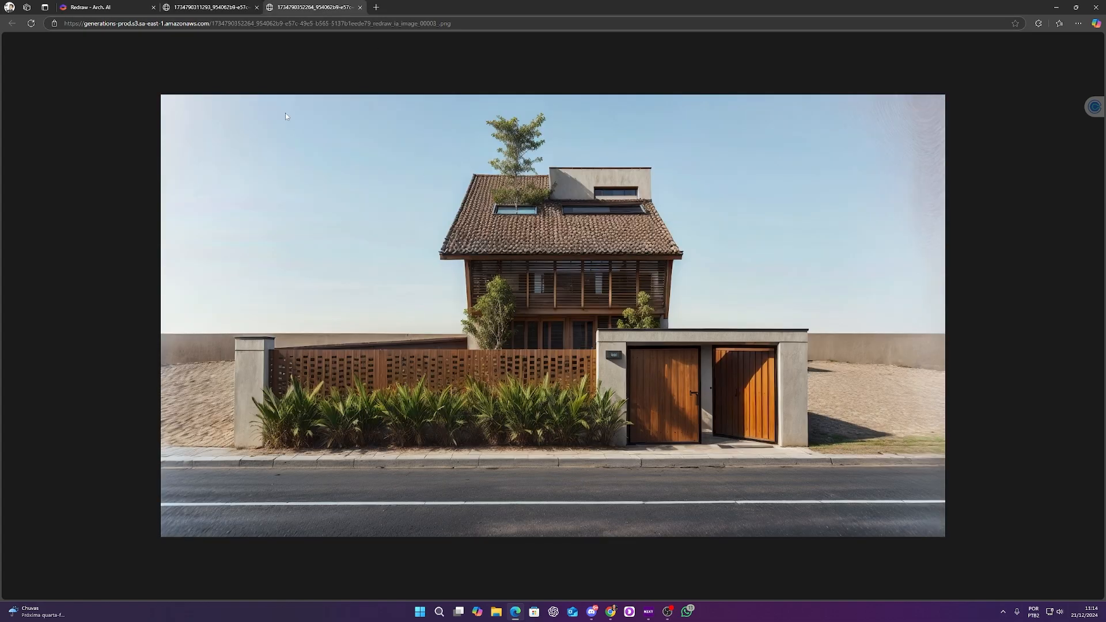
Step: Alternate between the two house renders for a final lighting comparison and close both image tabs
click(242, 6)
click(320, 6)
click(236, 5)
click(320, 6)
click(243, 4)
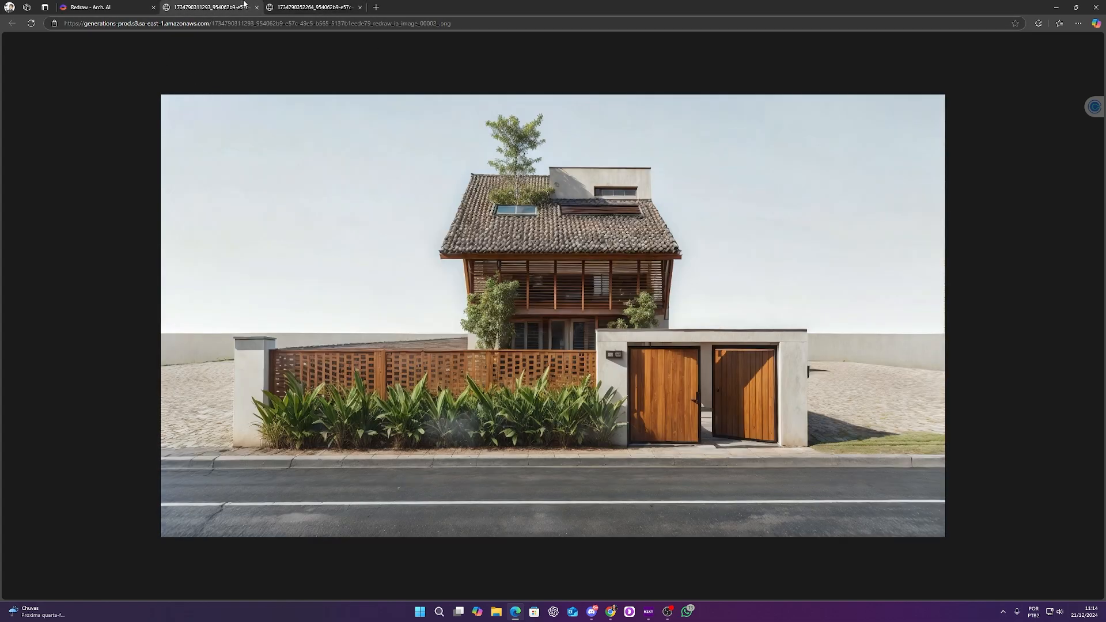
click(320, 6)
click(242, 5)
click(257, 7)
click(257, 7)
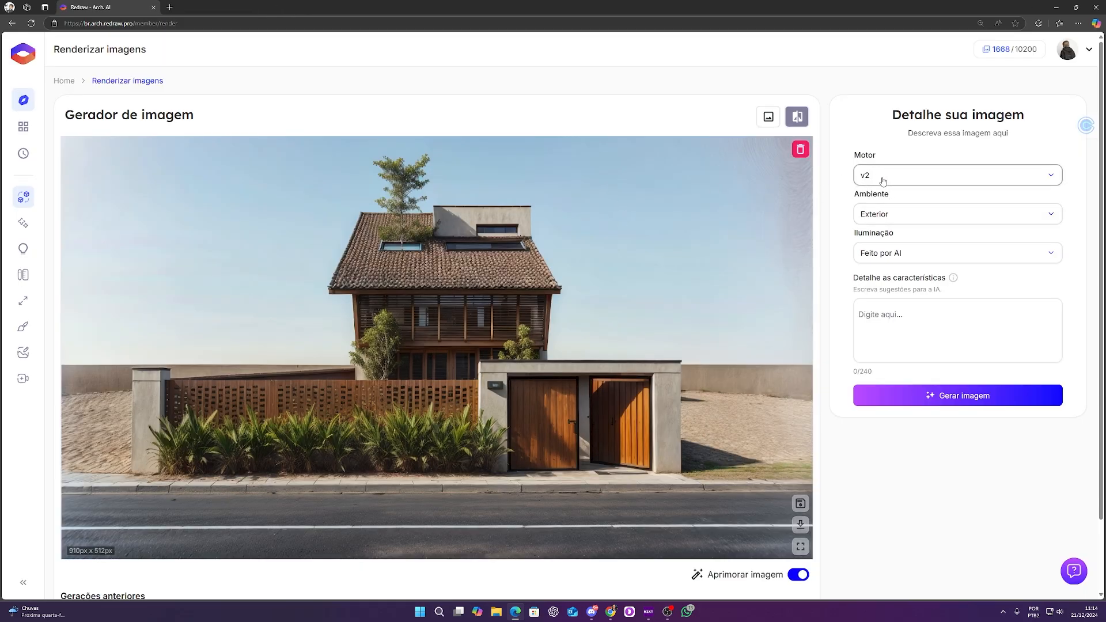
Step: Switch the rendering engine to v1 and set the exterior scene's Cenário to Campo
click(884, 182)
click(890, 202)
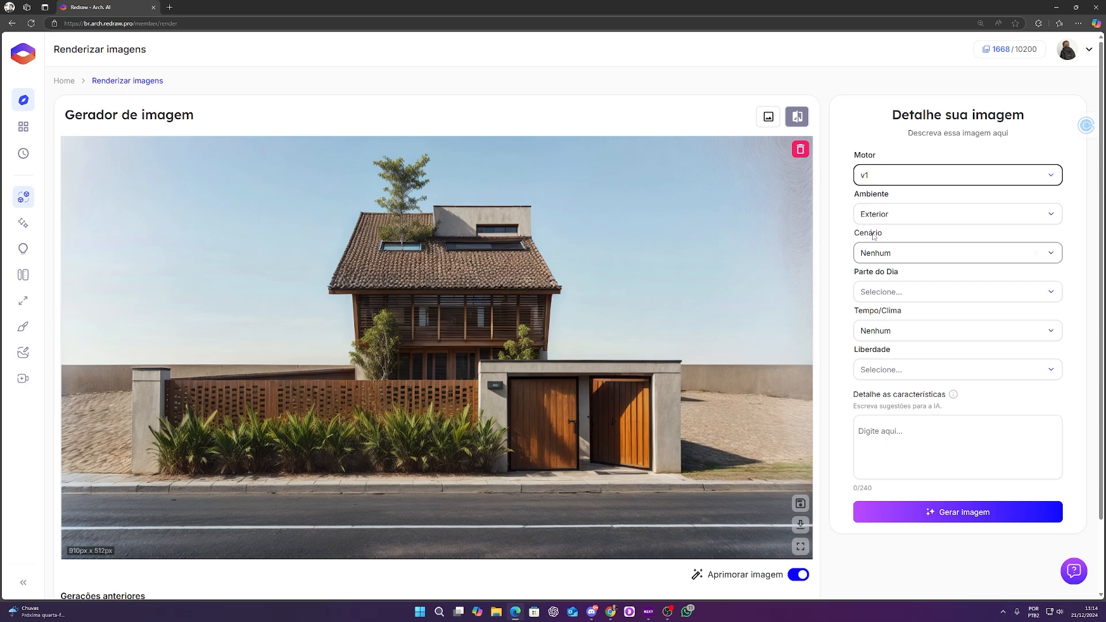
click(902, 253)
click(836, 237)
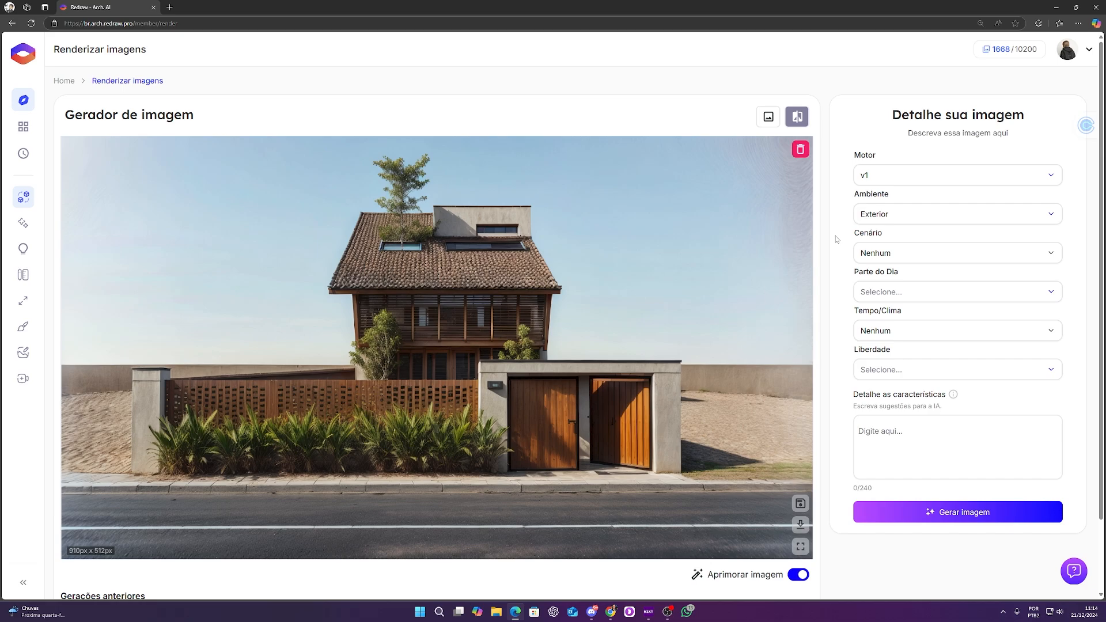
click(909, 254)
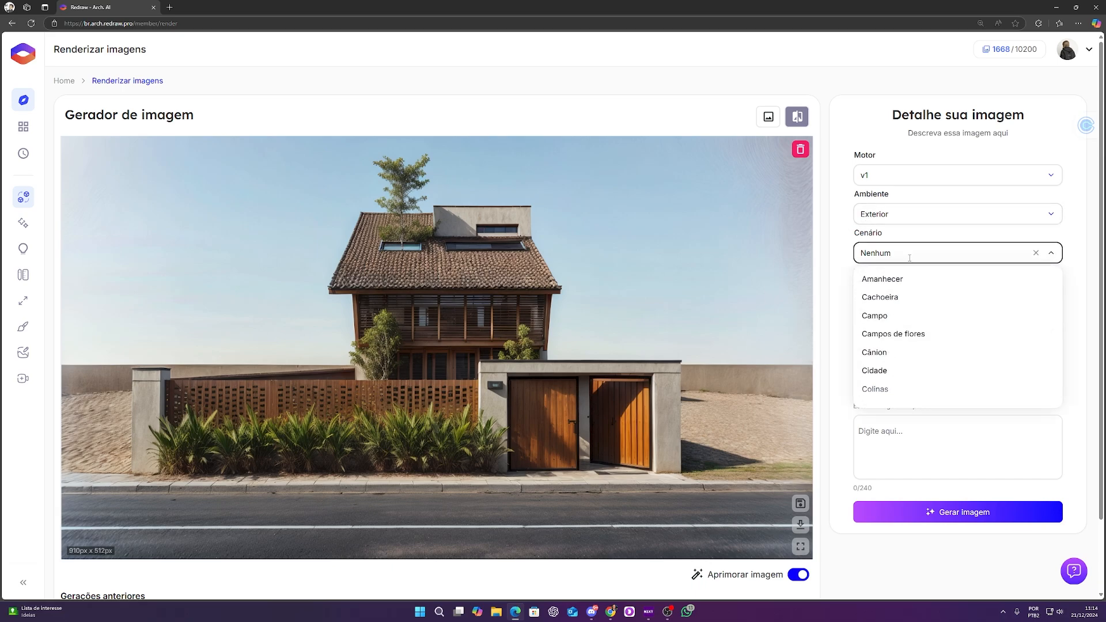
scroll(926, 353, down, 3)
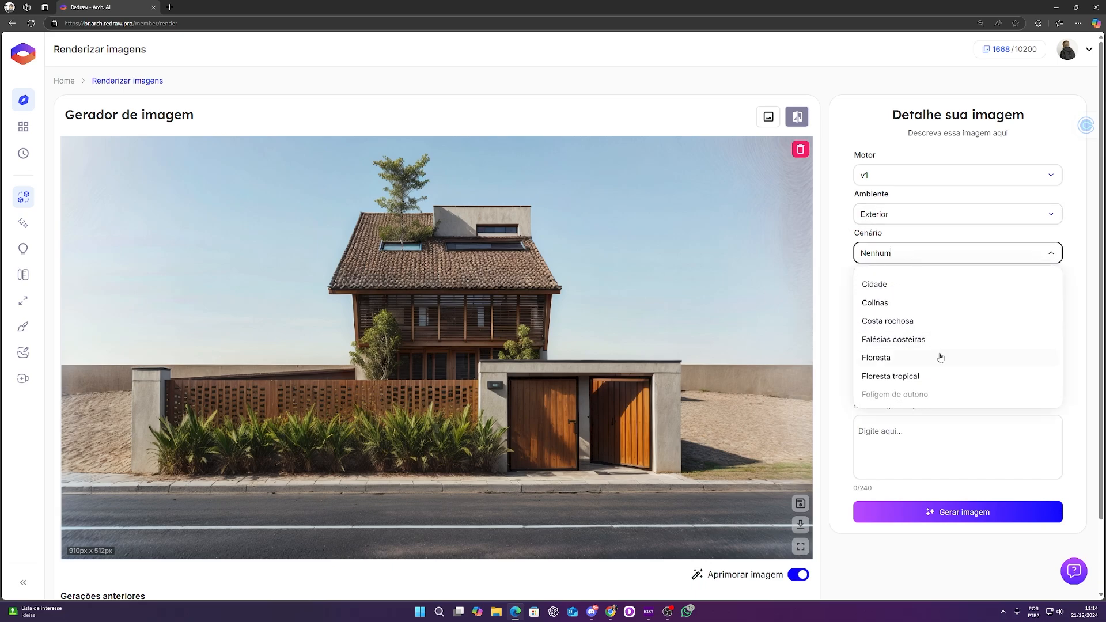
scroll(916, 323, up, 1)
scroll(916, 324, down, 1)
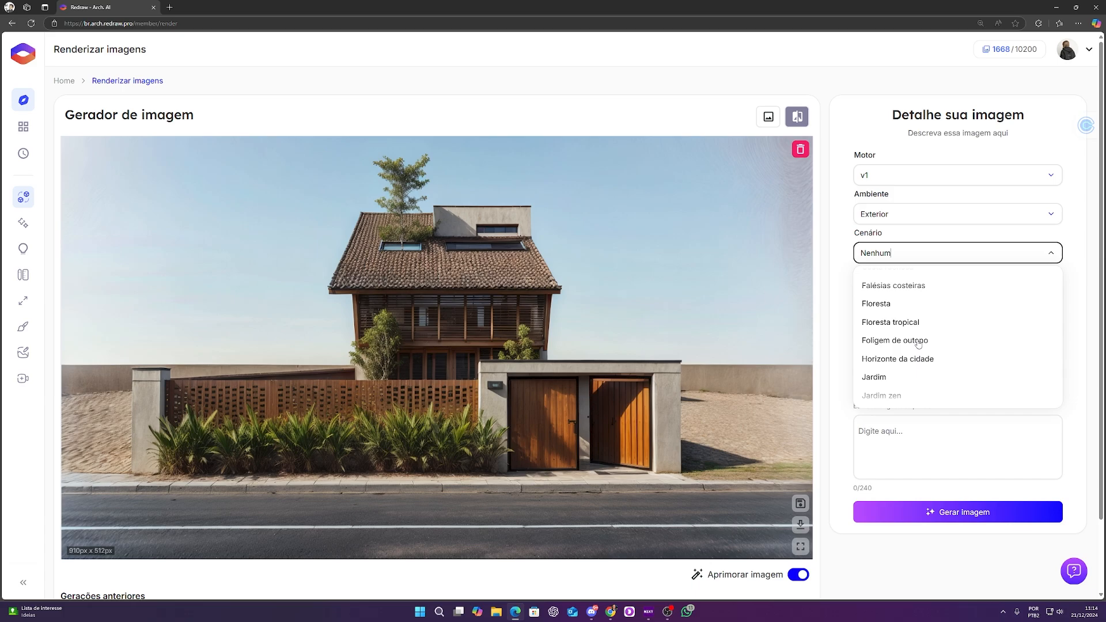
click(896, 279)
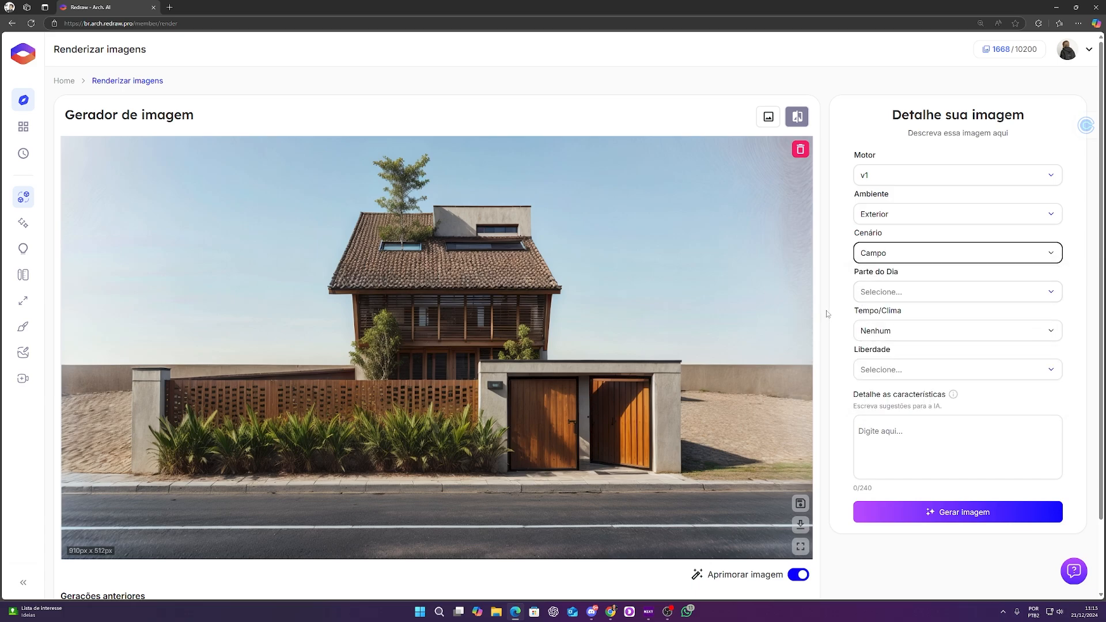
click(901, 253)
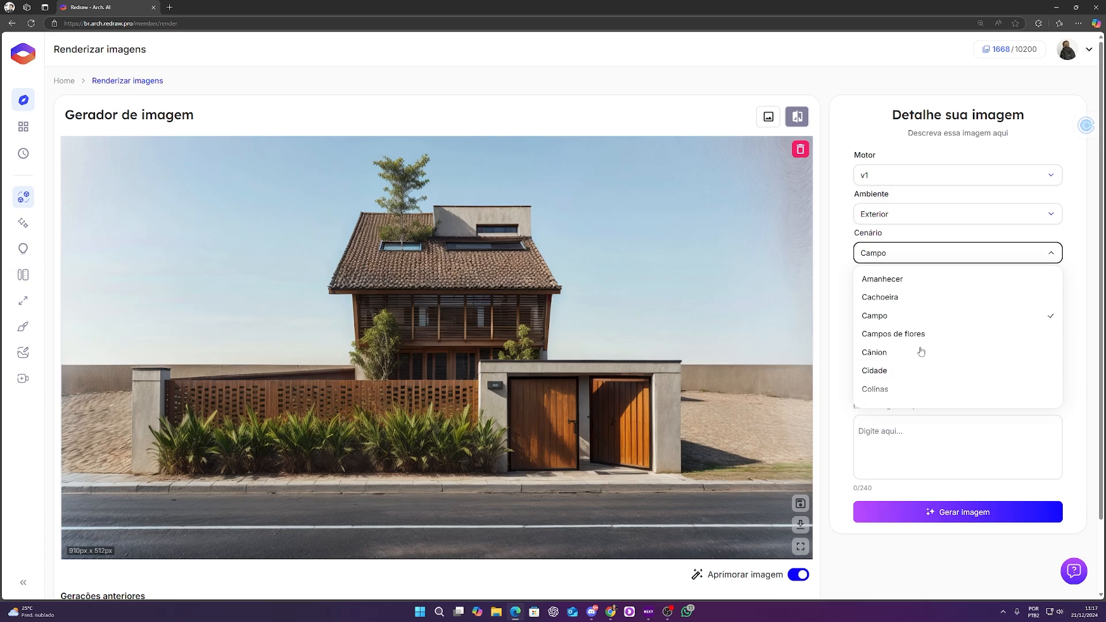
click(916, 316)
Step: Set Parte do Dia to Tarde and Tempo/Clima to Ensolarado for the house render
click(920, 297)
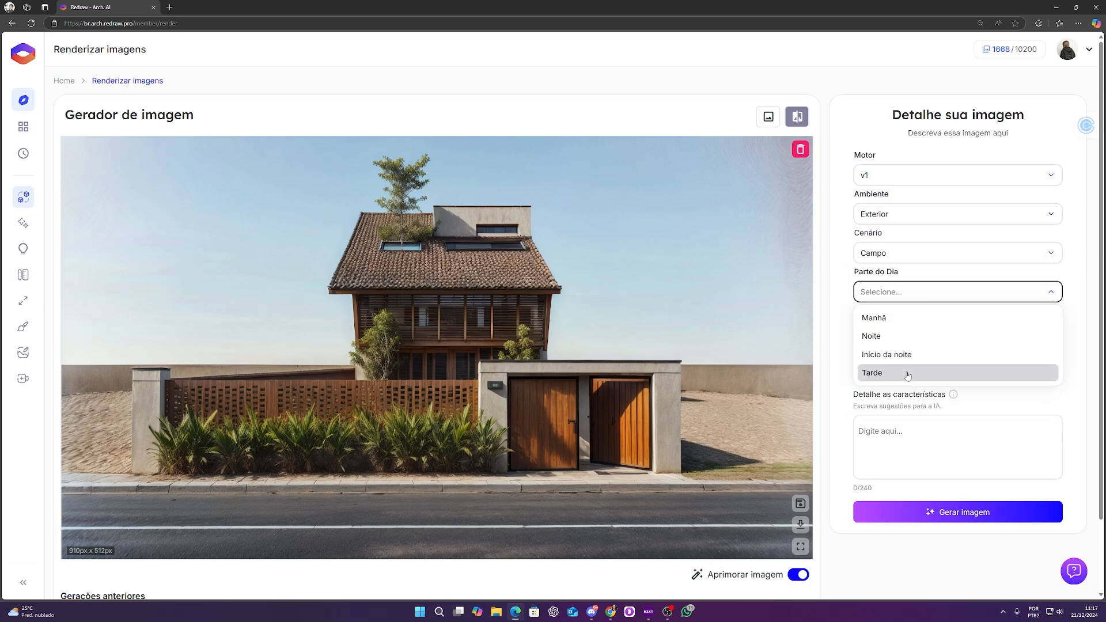
click(943, 372)
click(901, 330)
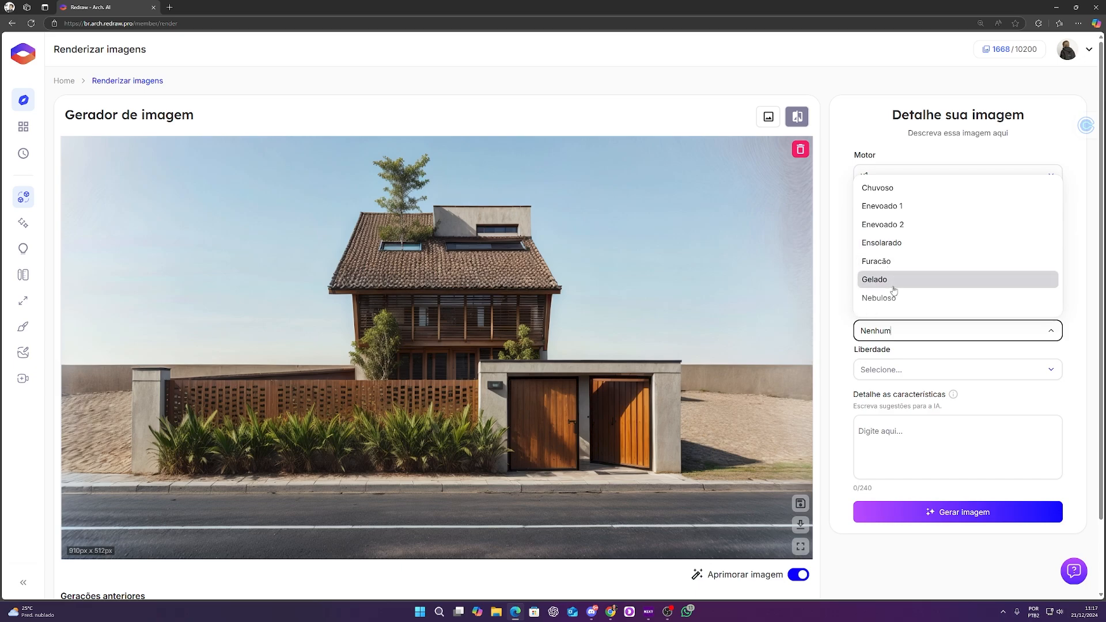
scroll(946, 270, down, 2)
scroll(946, 268, down, 3)
scroll(946, 267, up, 6)
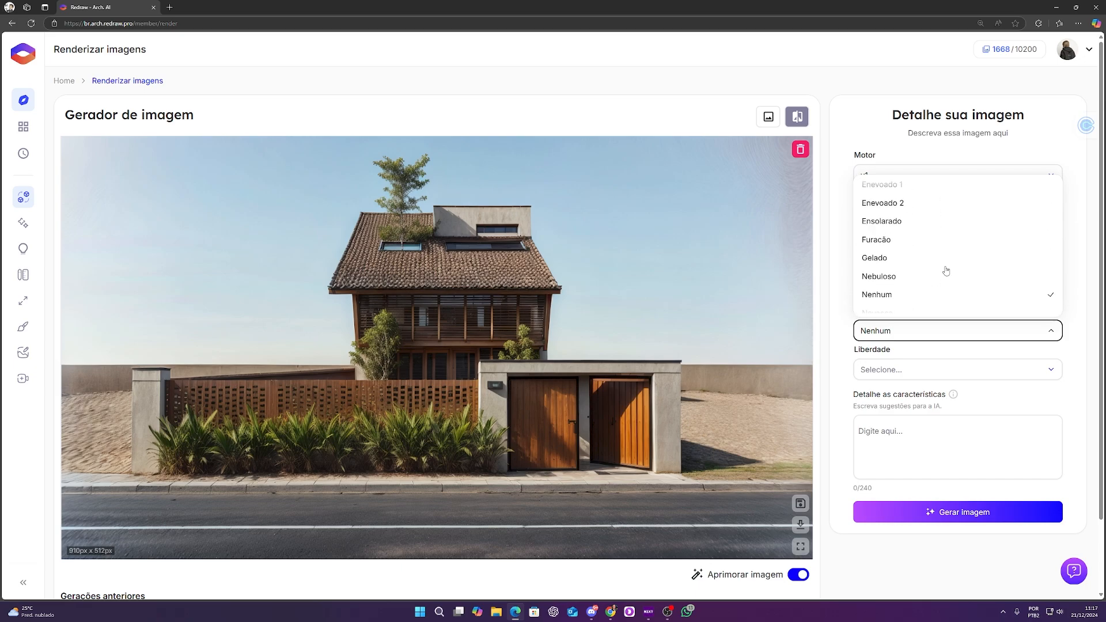
key(Return)
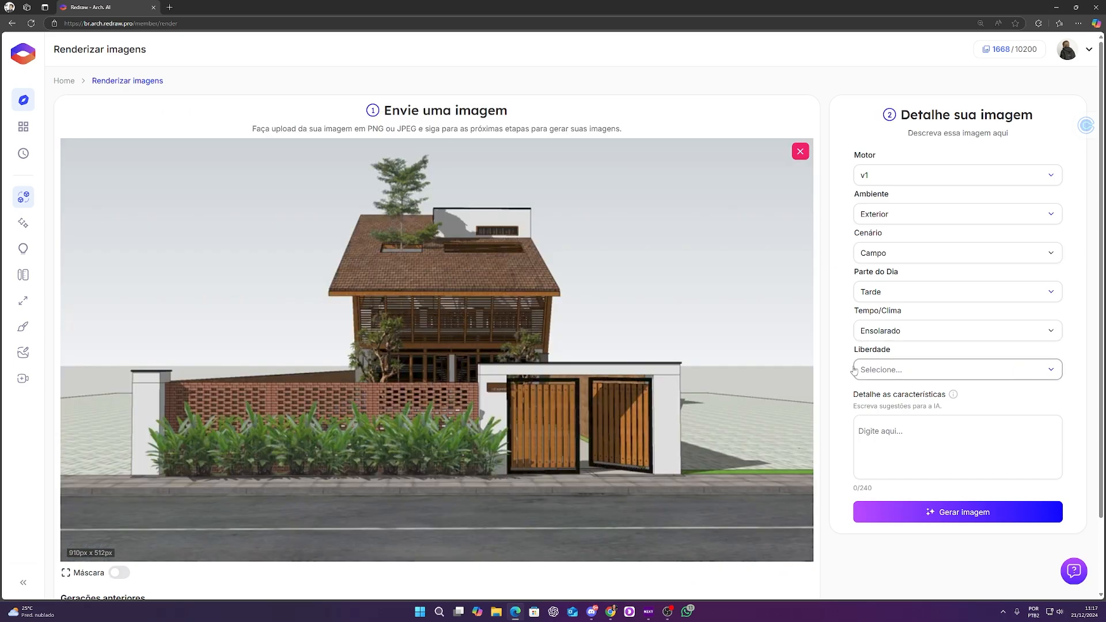
Step: Set Liberdade to Médio and generate the house image with engine v1
click(887, 376)
click(890, 376)
click(915, 375)
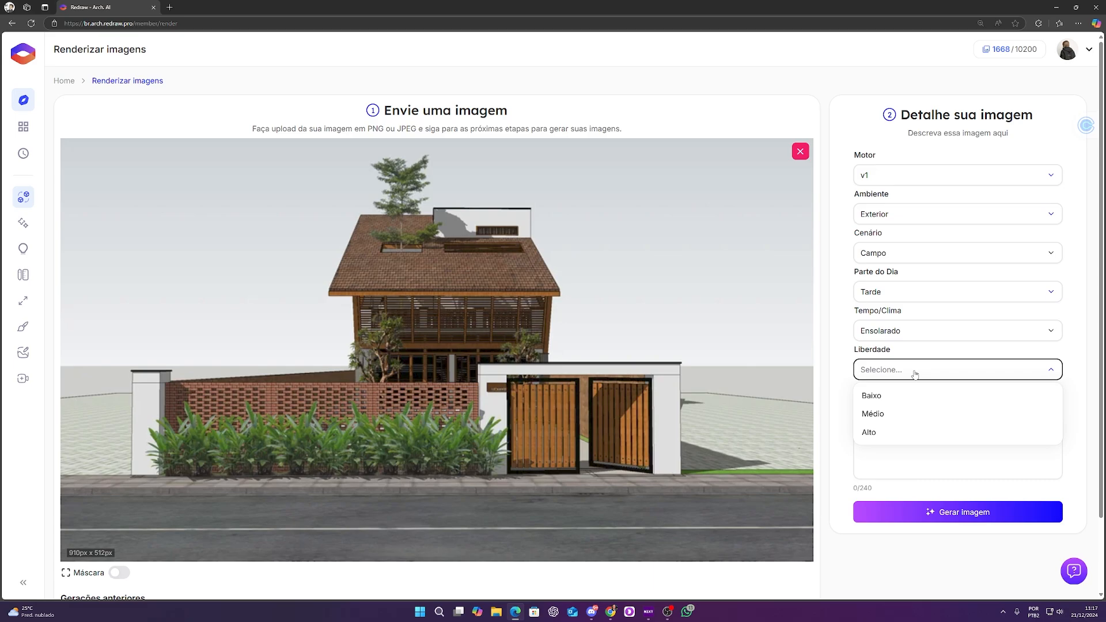
click(895, 432)
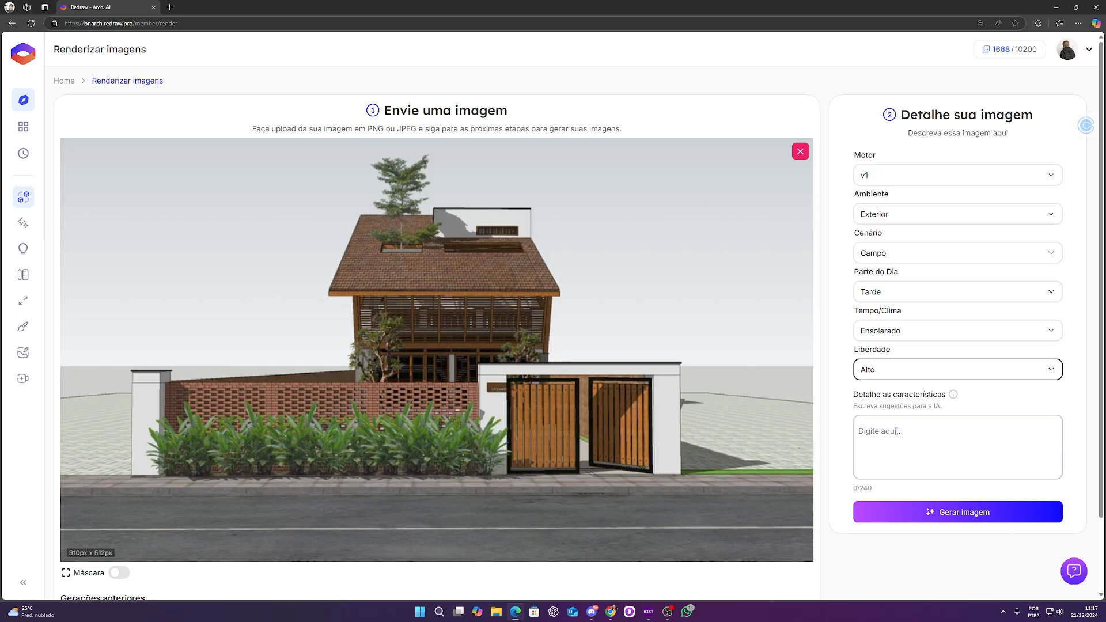
click(874, 377)
click(894, 413)
click(909, 514)
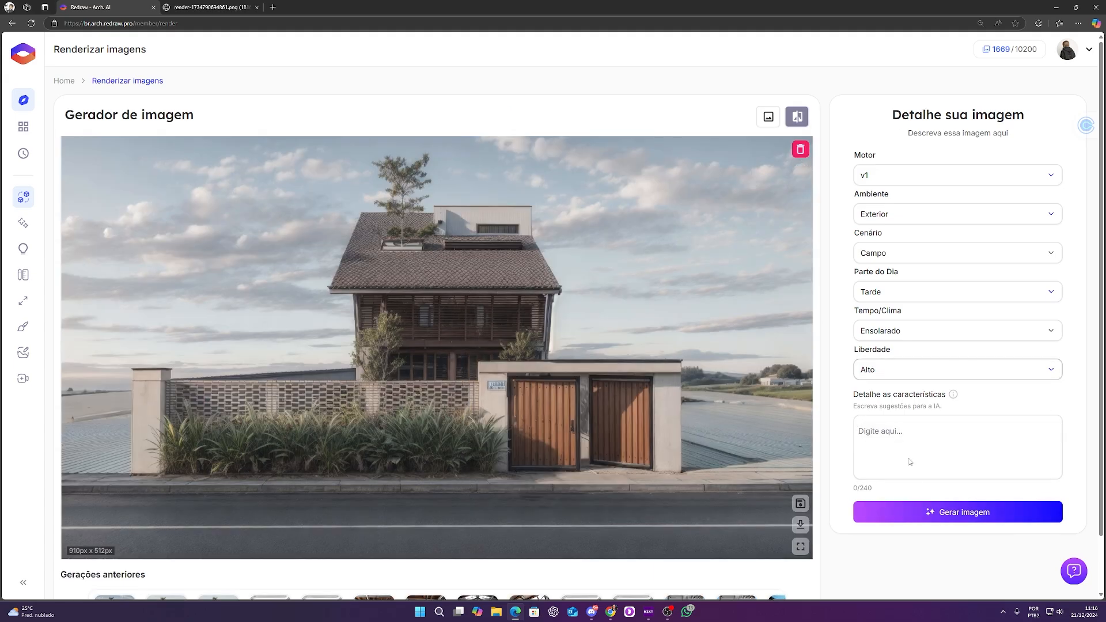
Step: Generate the house again with Liberdade set to Alto and open that render in its own browser tab
click(920, 518)
right_click(470, 343)
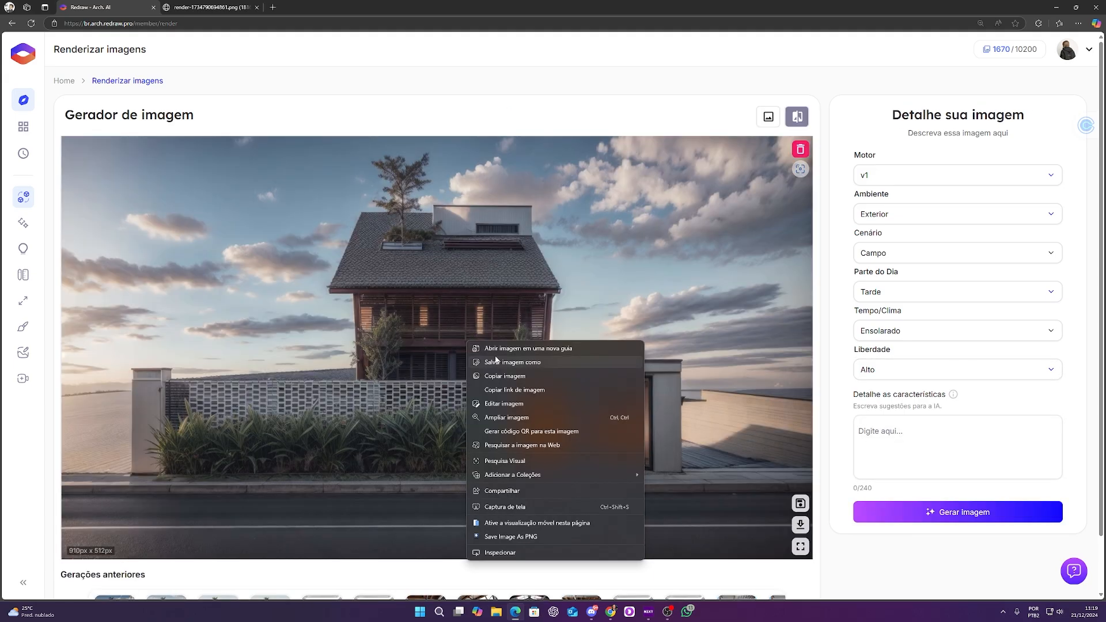
click(512, 357)
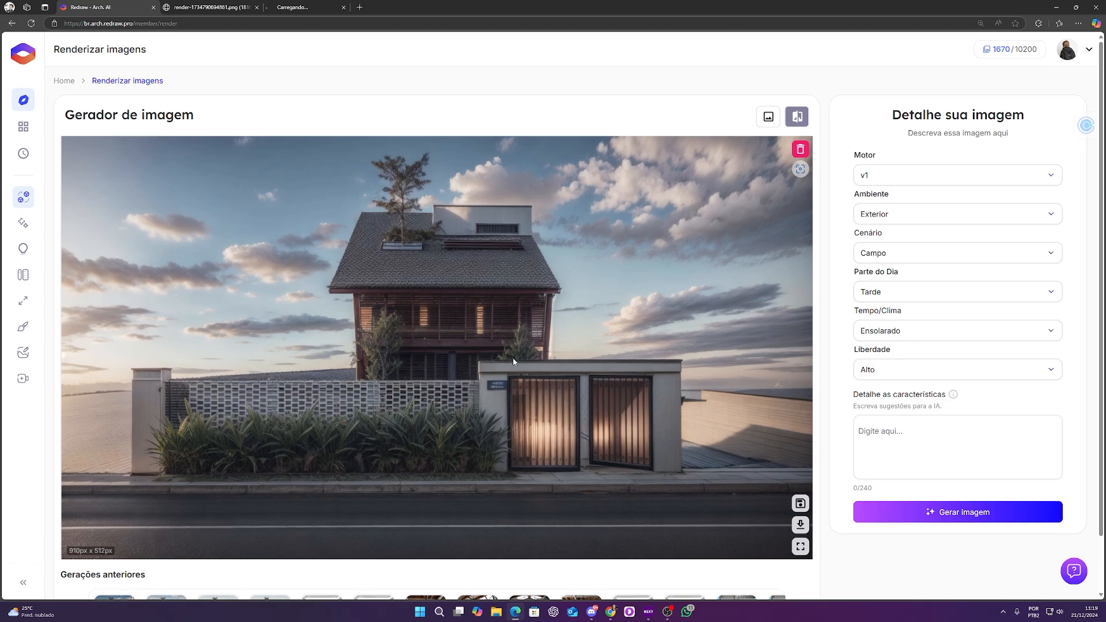
Step: Open the earlier v2 Fiel ao 3D house render from Gerações anteriores in a separate tab and view it
scroll(239, 548, down, 1)
right_click(239, 547)
click(334, 355)
scroll(403, 352, up, 2)
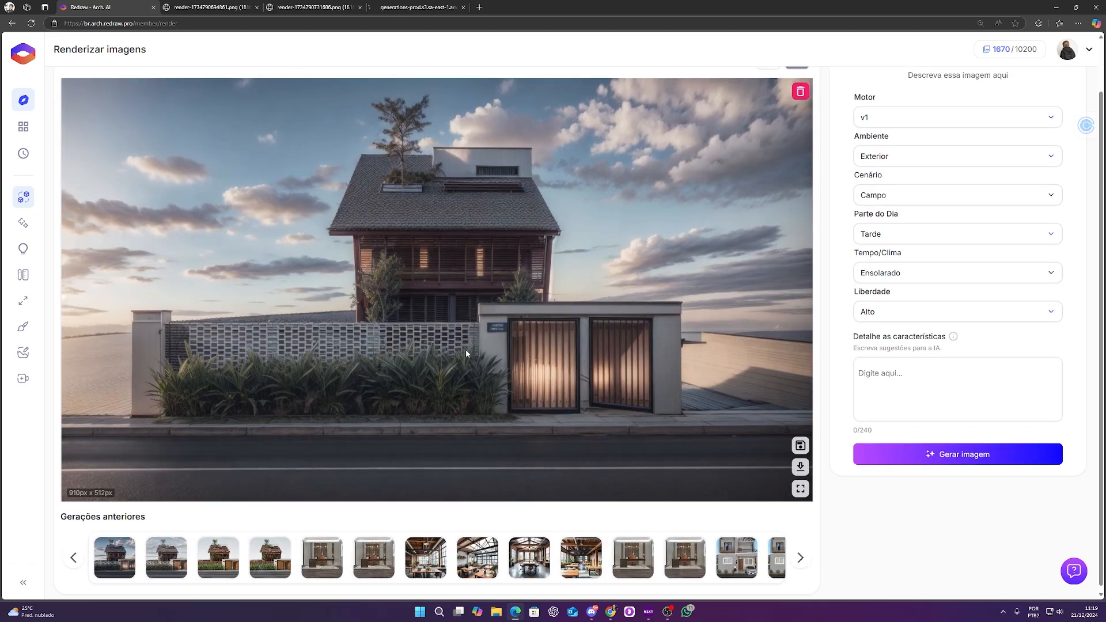
click(415, 7)
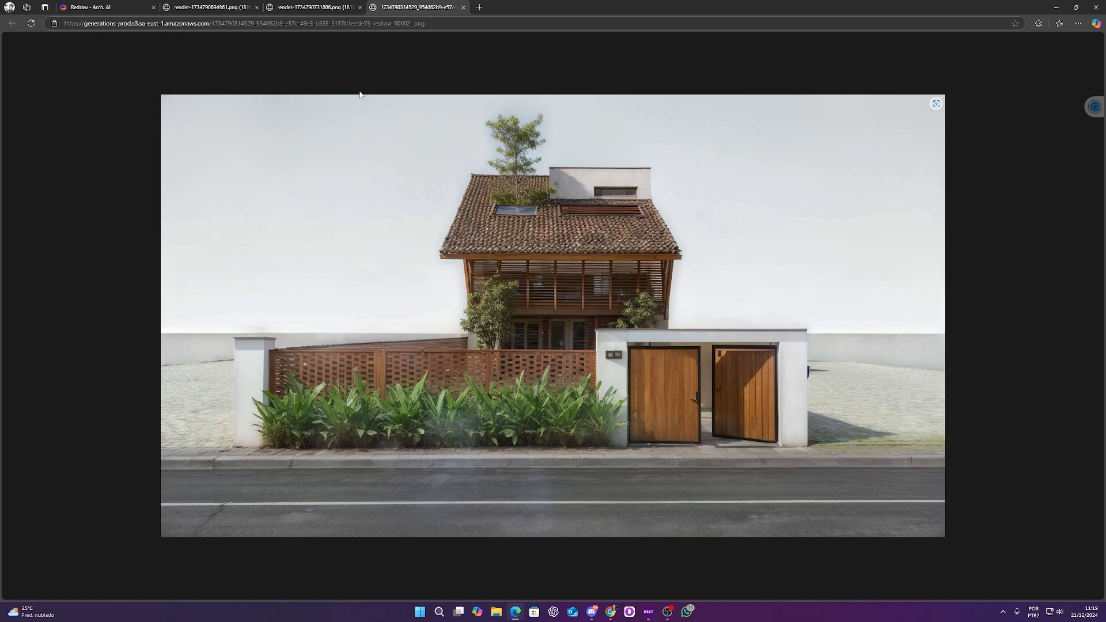
Step: Alternate between the two v1 house renders to compare the freedom levels, and close all three image tabs
click(273, 7)
click(226, 7)
click(277, 7)
click(226, 7)
click(269, 6)
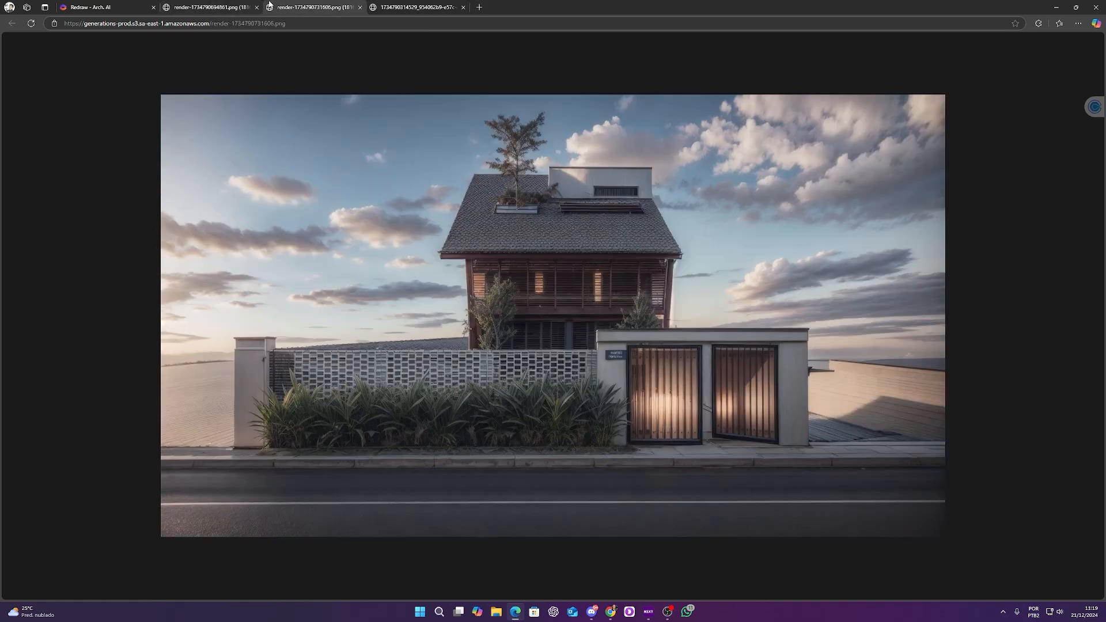
click(216, 4)
middle_click(211, 6)
middle_click(209, 7)
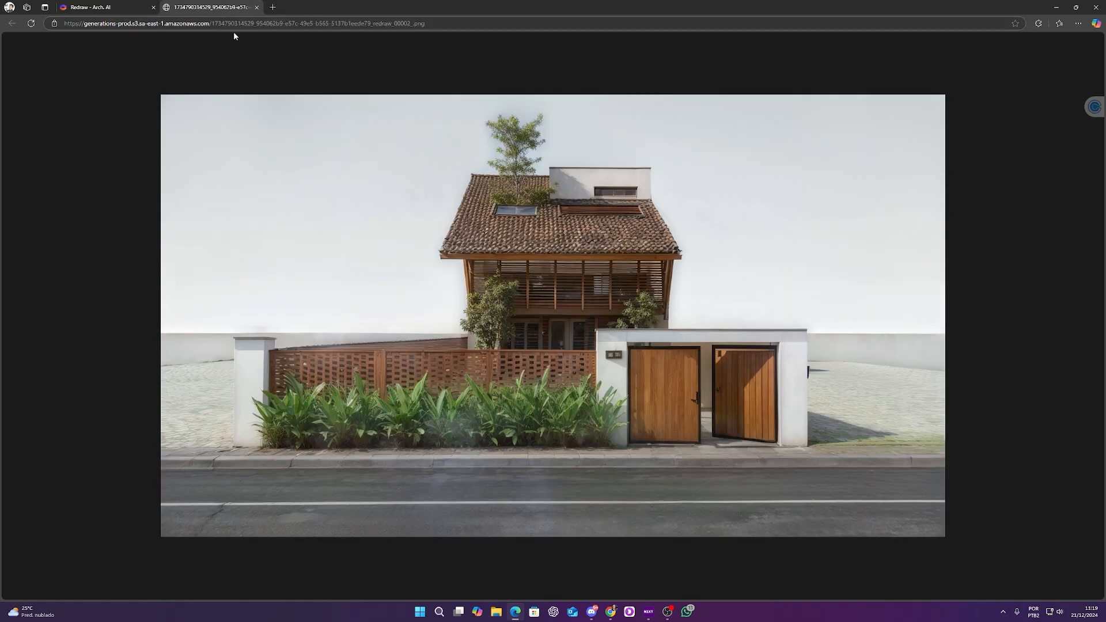
middle_click(213, 7)
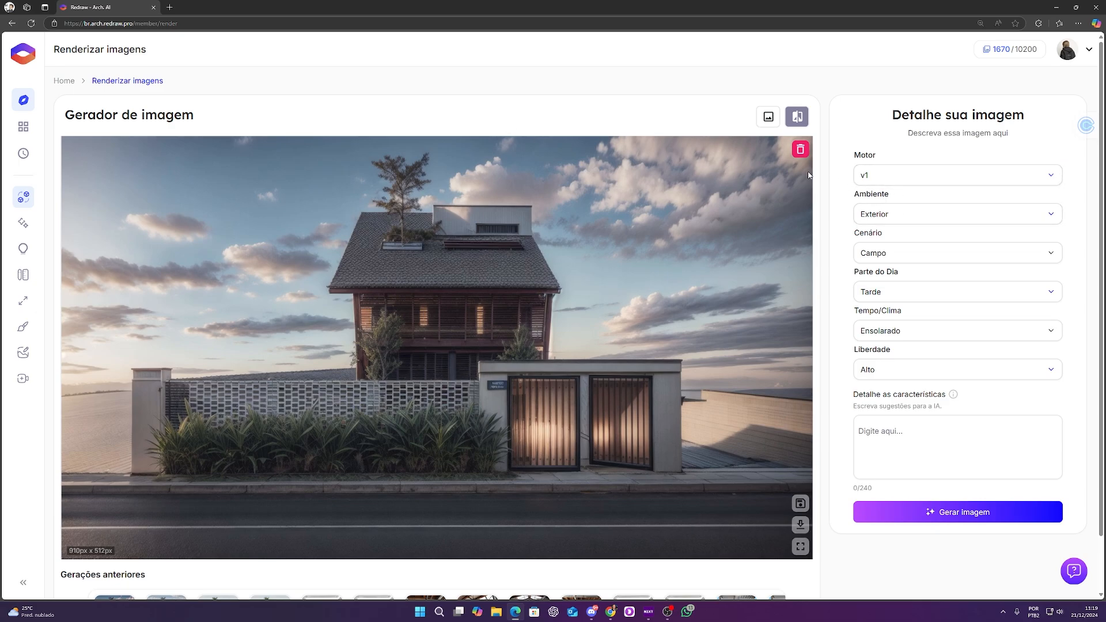
Step: Discard the generated house render, remove its source image and reload the render page
click(801, 149)
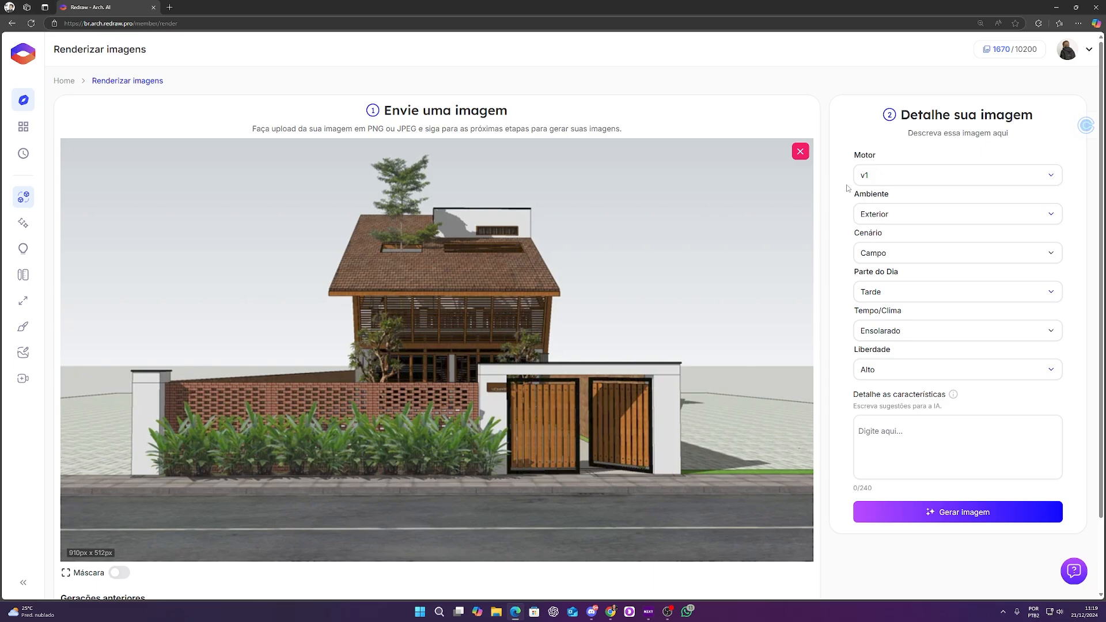
click(799, 152)
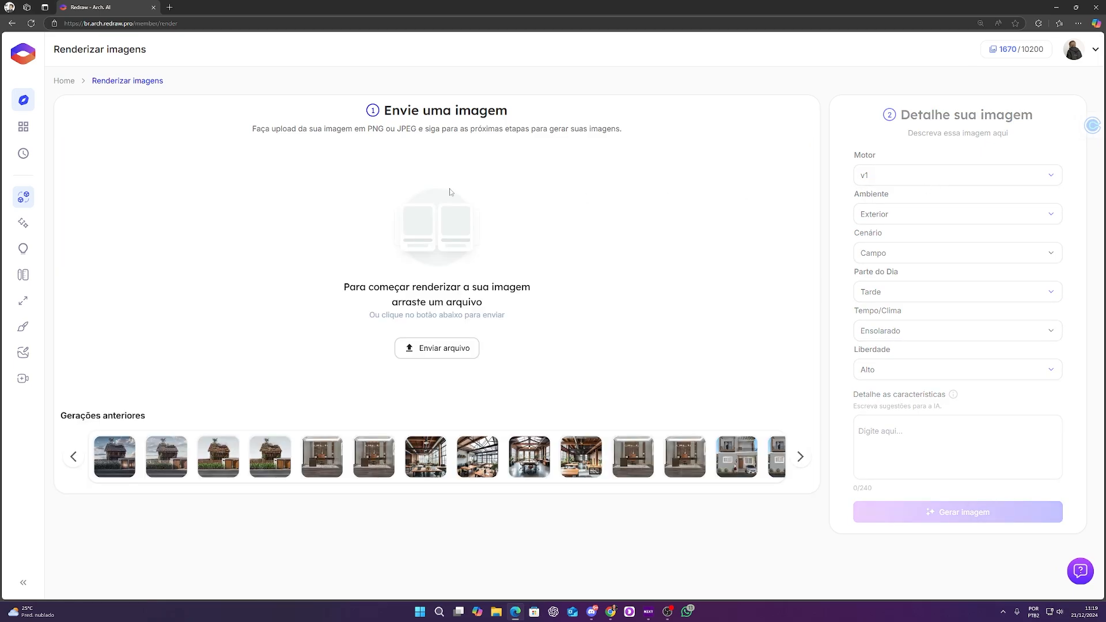
click(31, 23)
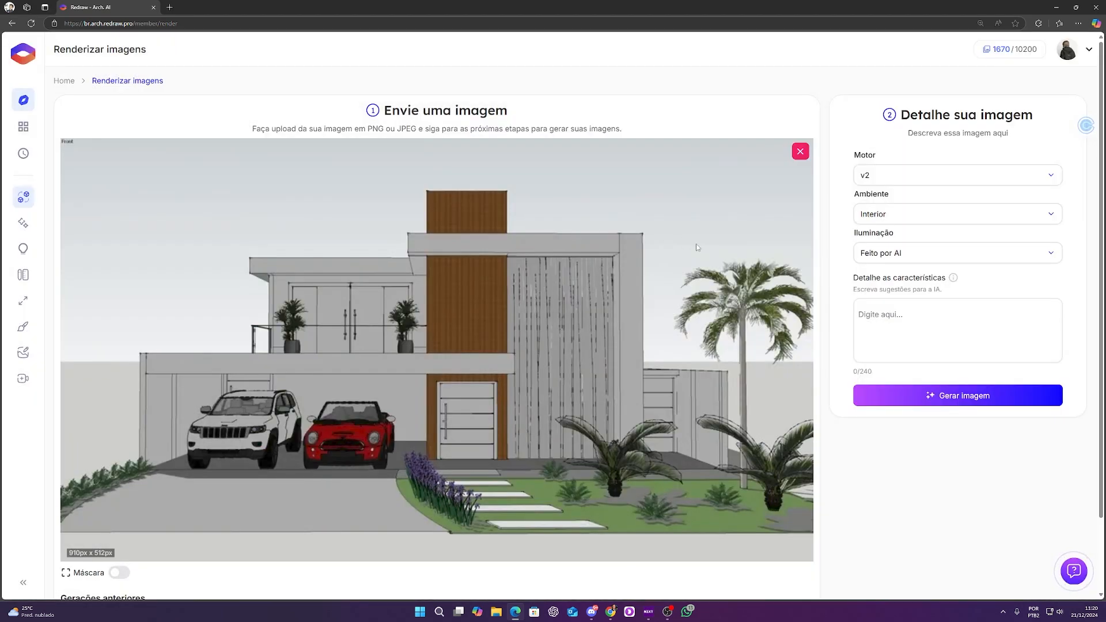
Step: Set the modern house image's Ambiente to Exterior, keep lighting on Feito por AI, and generate it with engine v2
click(907, 214)
click(908, 260)
click(907, 255)
click(887, 298)
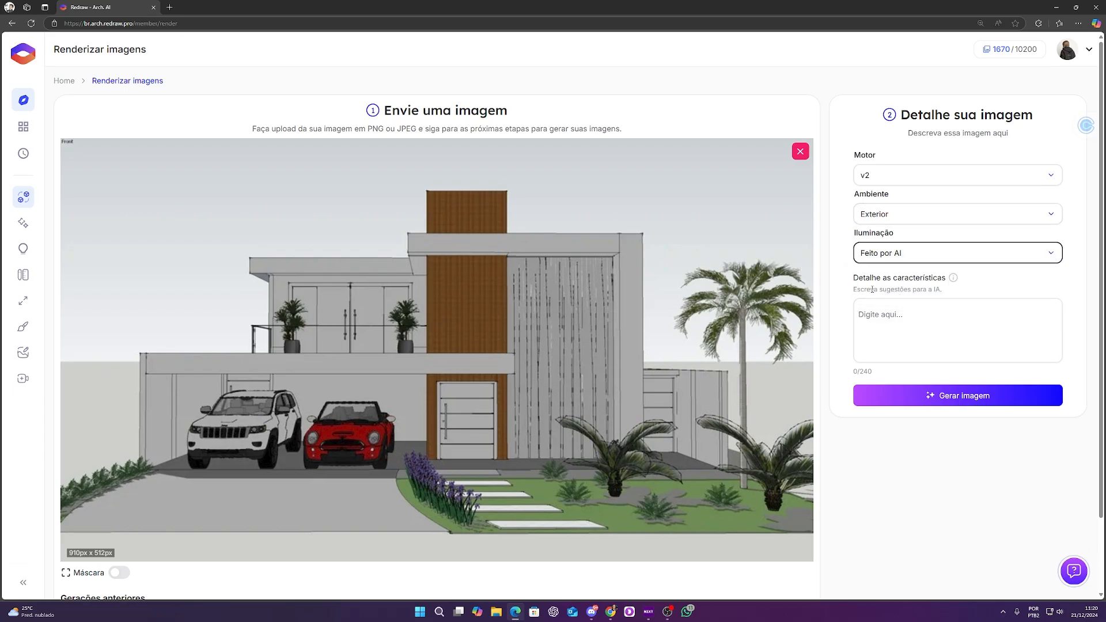
click(906, 395)
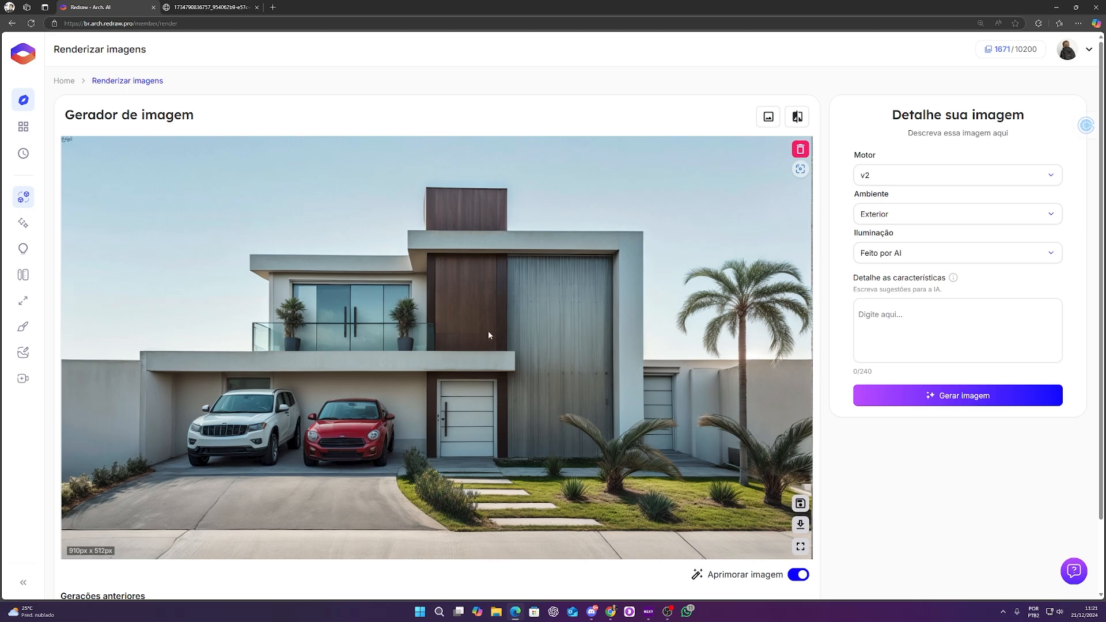
Step: Generate the modern house again with Iluminação set to Fiel ao 3D
click(896, 257)
click(868, 279)
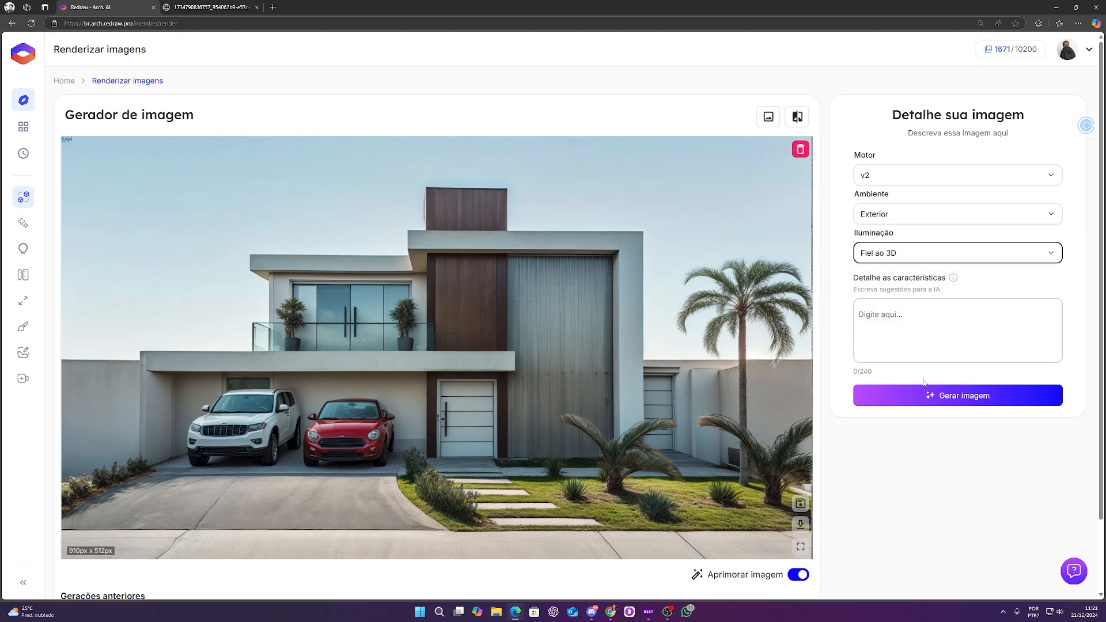
scroll(104, 375, down, 2)
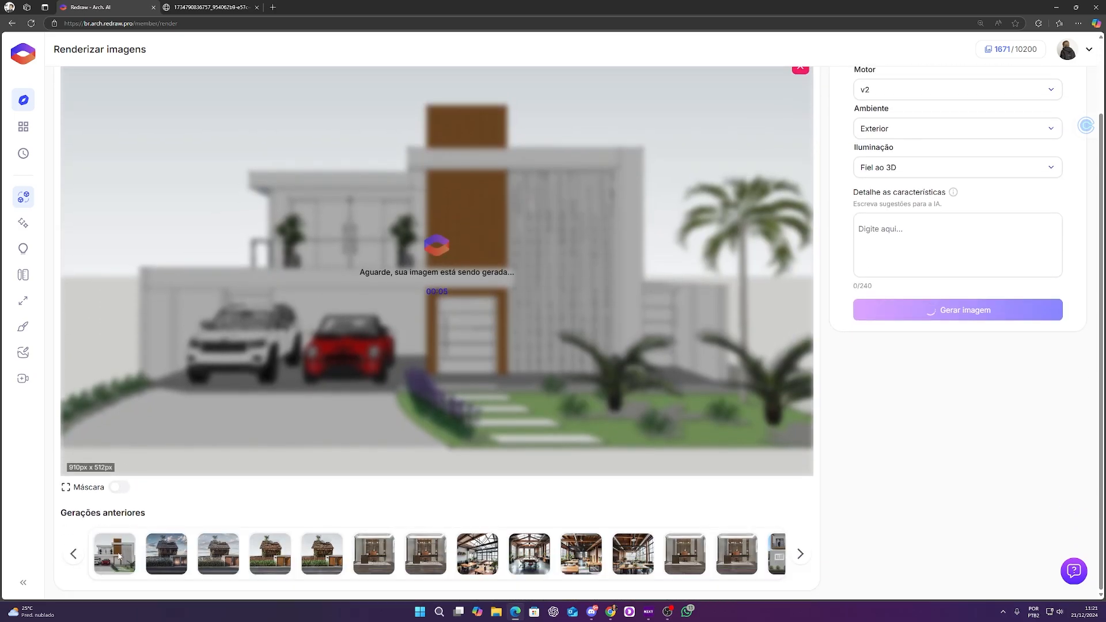
right_click(103, 375)
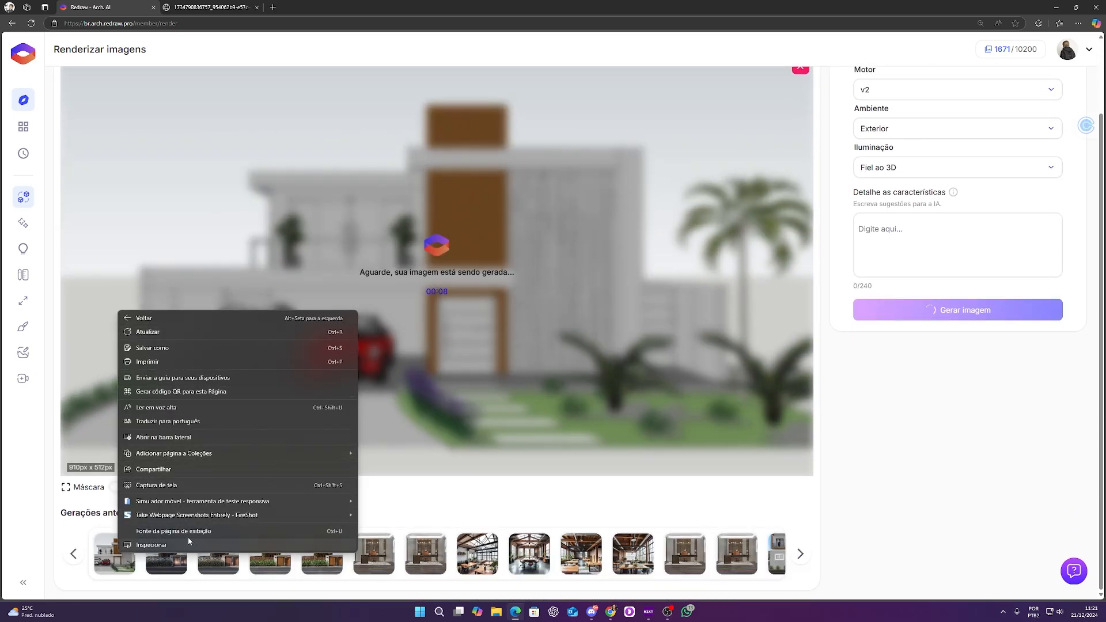
click(428, 508)
scroll(374, 473, up, 3)
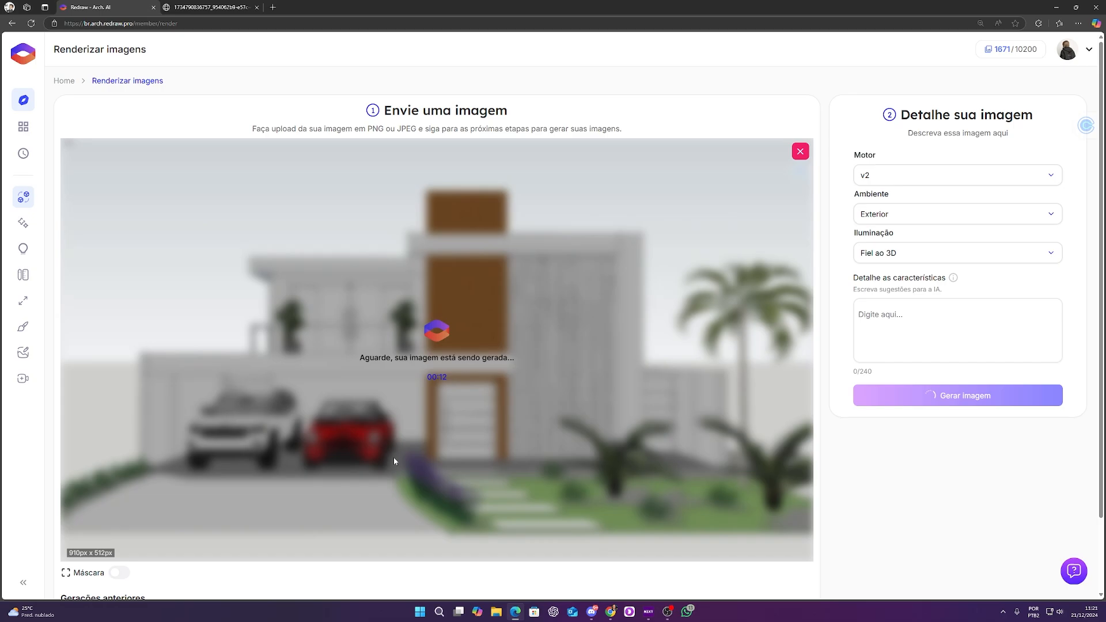
Step: Compare the original modern house image with its Fiel ao 3D render by sweeping the comparison divider across the facade
click(797, 117)
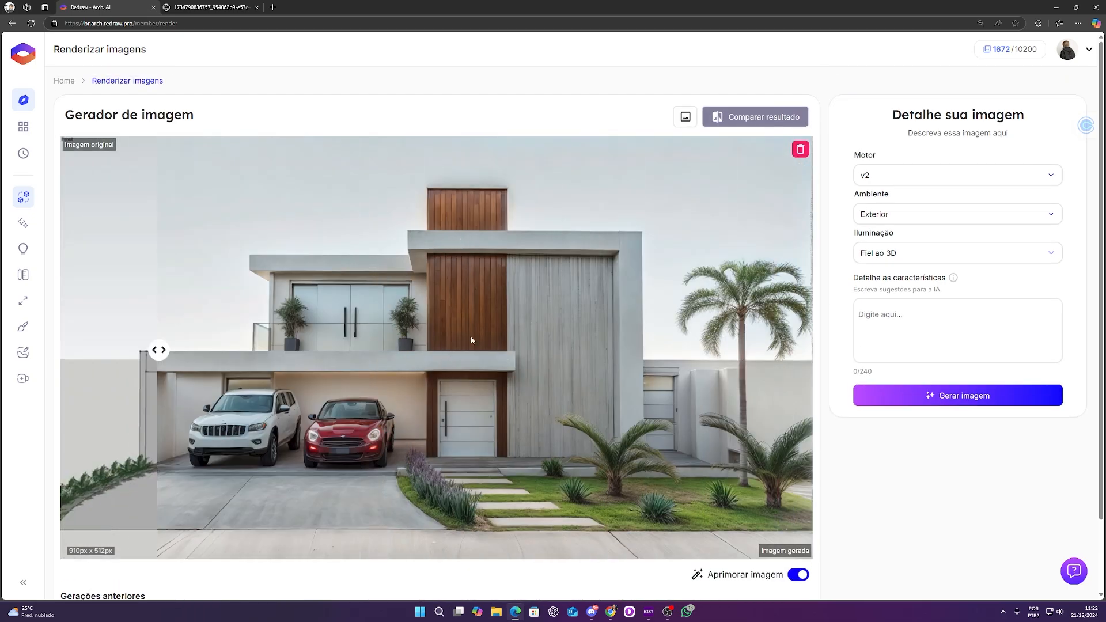
mouse_move(183, 433)
mouse_down()
mouse_move(748, 403)
mouse_move(743, 380)
mouse_move(469, 390)
mouse_move(287, 403)
mouse_move(328, 418)
mouse_move(98, 420)
mouse_move(388, 438)
mouse_move(25, 444)
mouse_move(100, 426)
mouse_move(69, 429)
mouse_move(345, 449)
mouse_move(257, 461)
mouse_move(753, 481)
mouse_move(640, 461)
mouse_move(682, 449)
mouse_move(274, 358)
mouse_up()
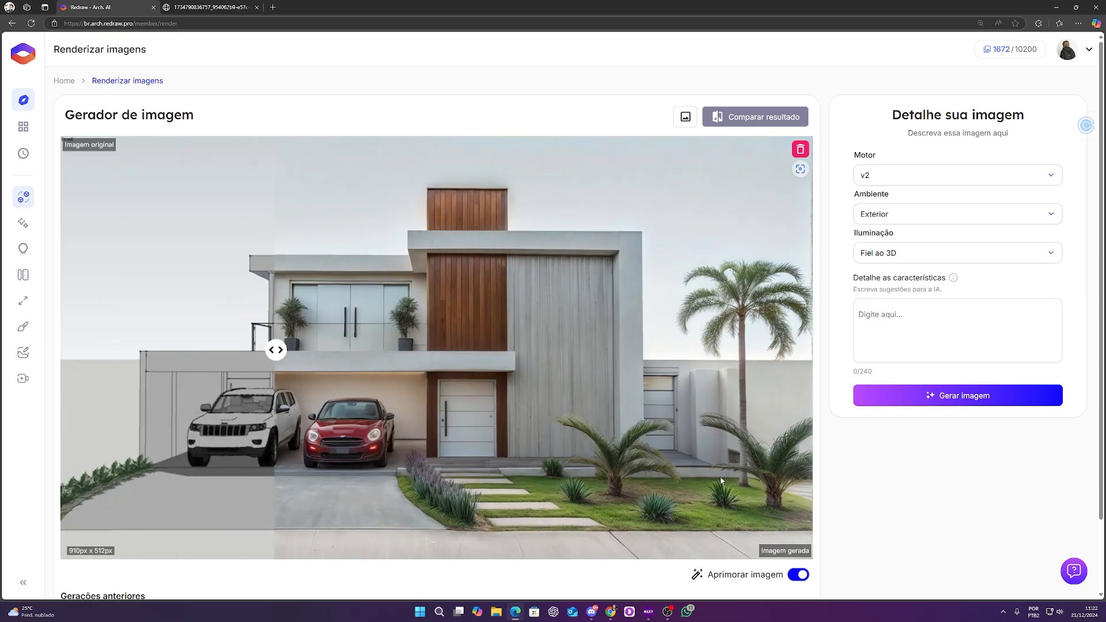
scroll(802, 177, down, 2)
scroll(801, 176, up, 2)
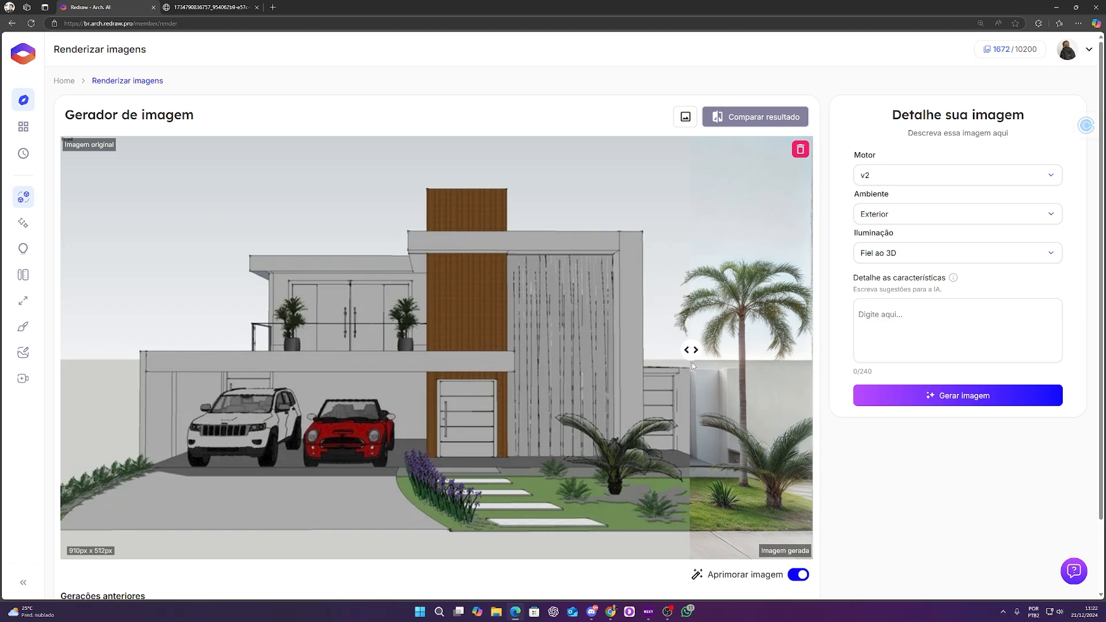
mouse_move(713, 369)
mouse_down()
mouse_move(298, 349)
mouse_move(432, 349)
mouse_move(346, 349)
mouse_move(260, 327)
mouse_move(224, 350)
mouse_move(604, 350)
mouse_up()
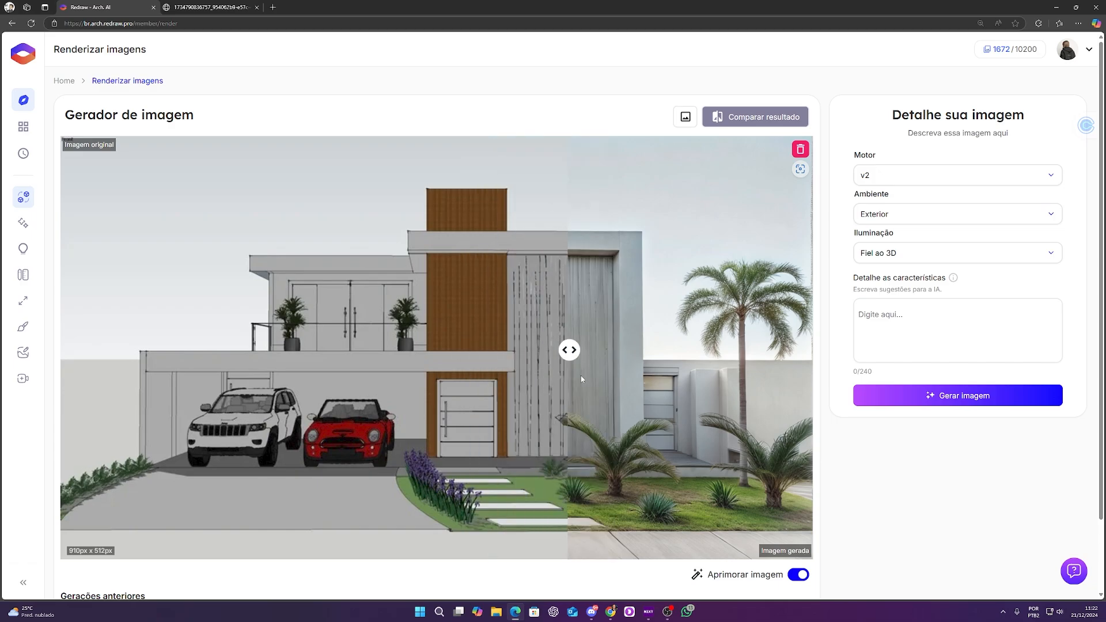
drag(444, 360, 80, 346)
Step: Open the modern house's Fiel ao 3D render in a separate tab, compare it with the previously opened render, and close both image tabs
right_click(469, 254)
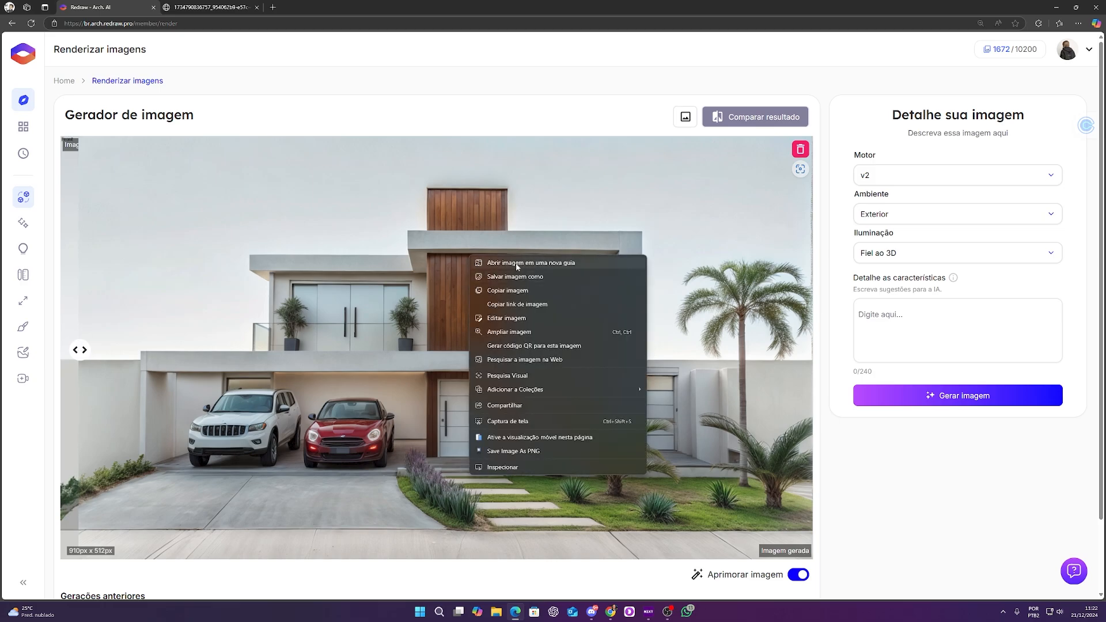
click(519, 264)
click(234, 11)
click(305, 7)
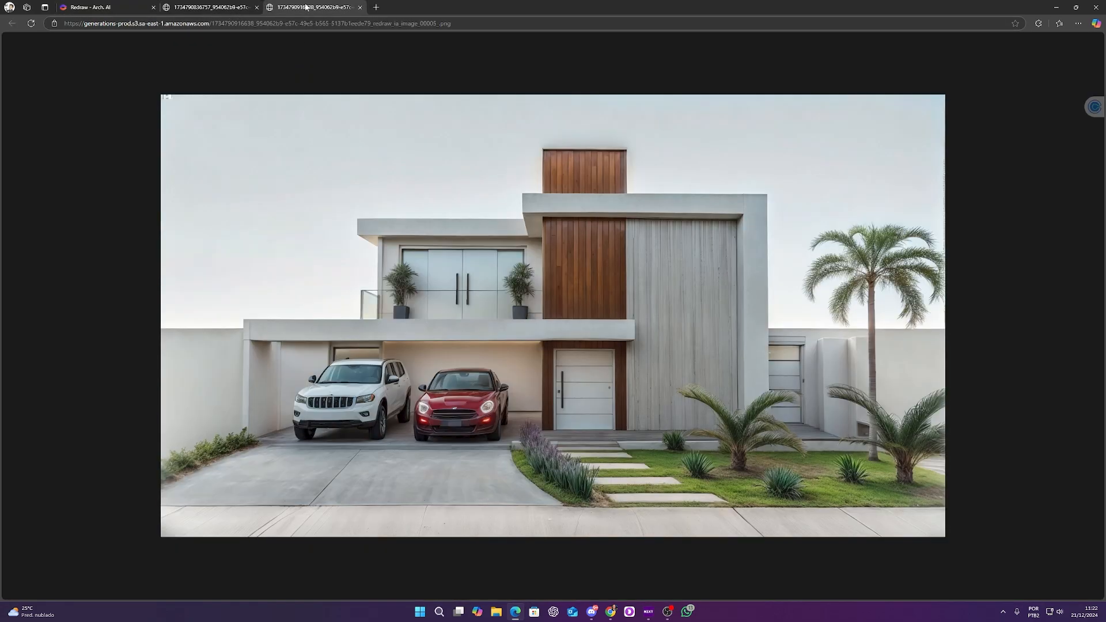
click(231, 7)
middle_click(227, 8)
middle_click(223, 12)
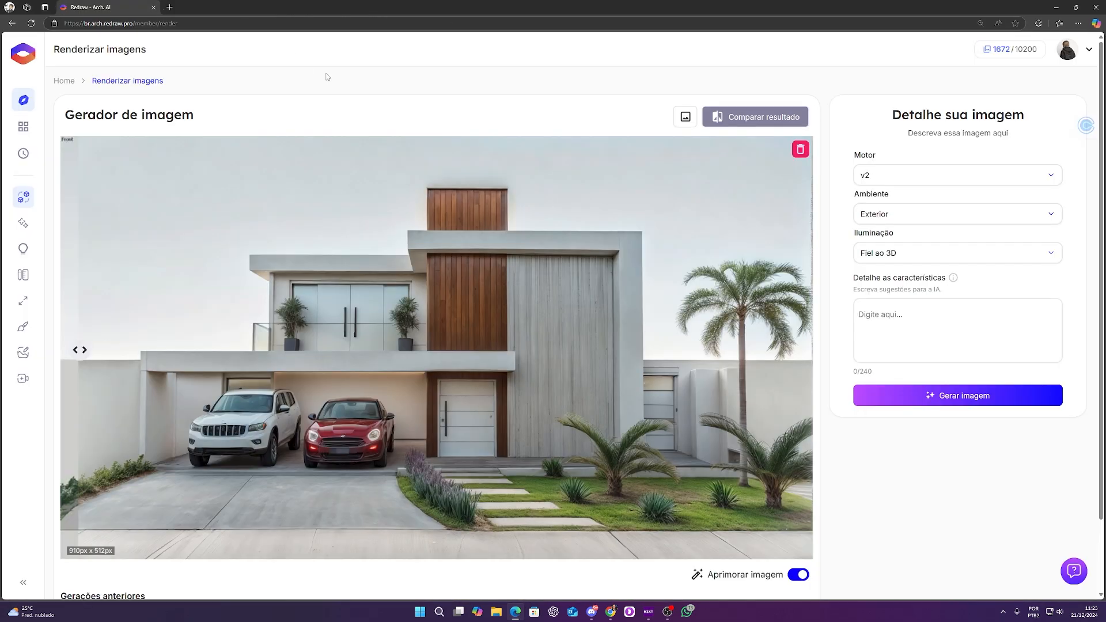
Step: Replace the modern house with the KAYO restaurant image and generate it with engine v2, Ambiente Interior and Iluminação Fiel ao 3D
click(799, 150)
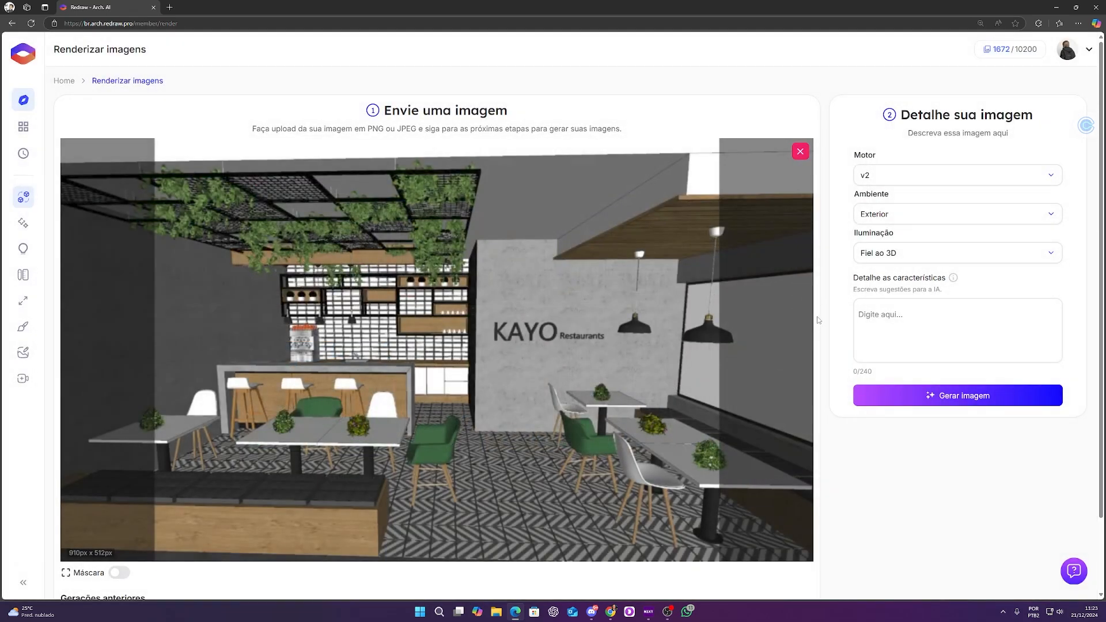
scroll(818, 320, down, 1)
scroll(818, 321, up, 1)
click(889, 254)
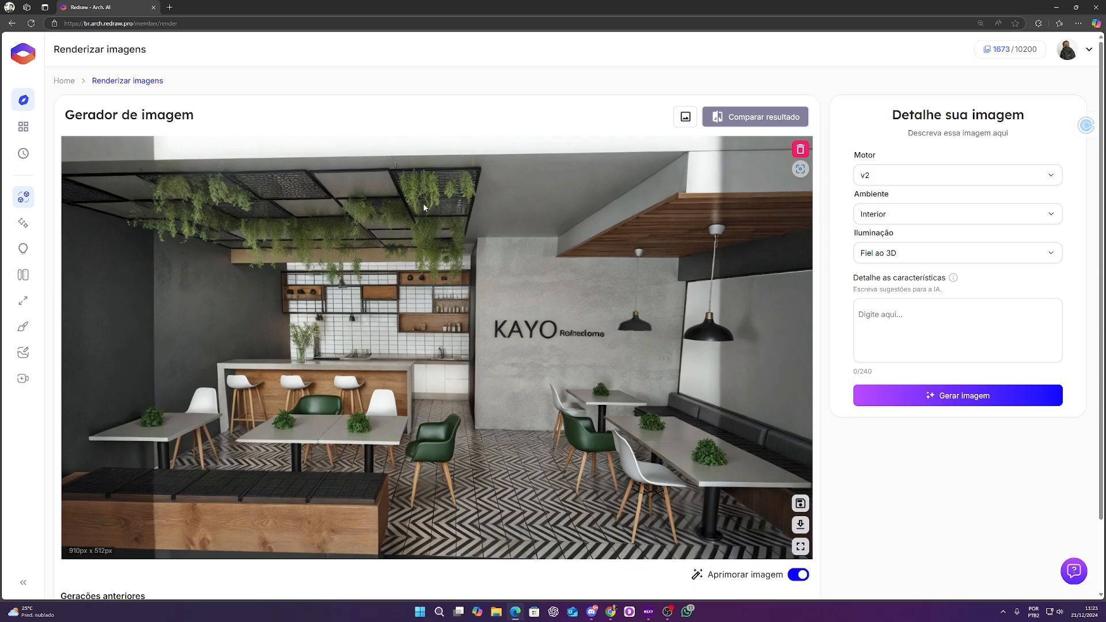
Step: Compare the original restaurant image with its render using the divider, with Aprimorar imagem switched off and on again
click(776, 117)
drag(383, 356, 328, 353)
drag(545, 350, 431, 350)
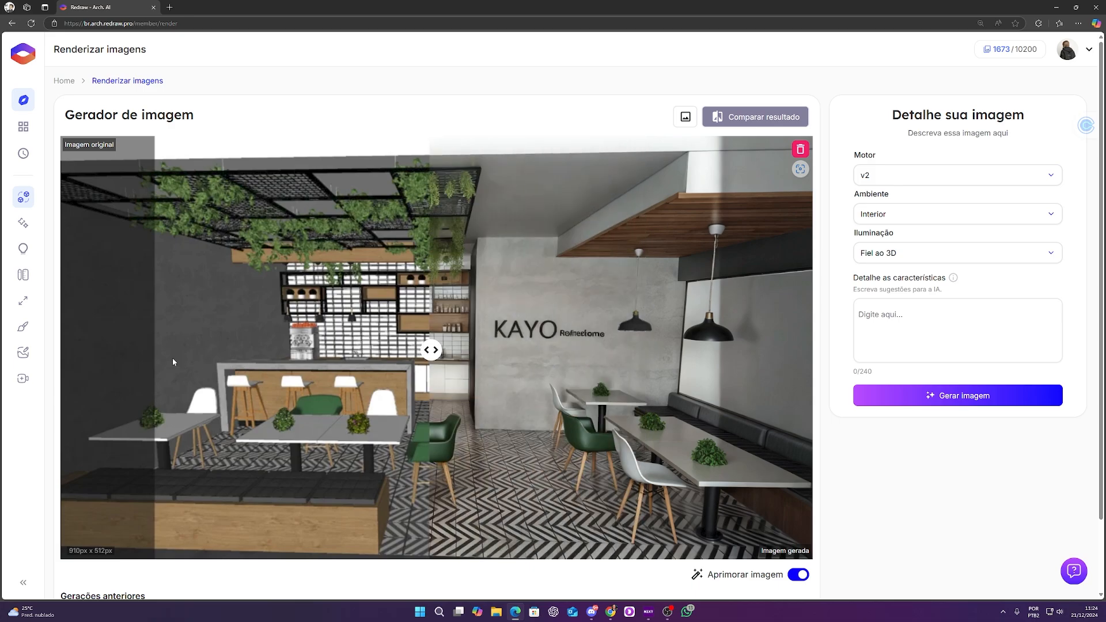
drag(442, 346, 163, 351)
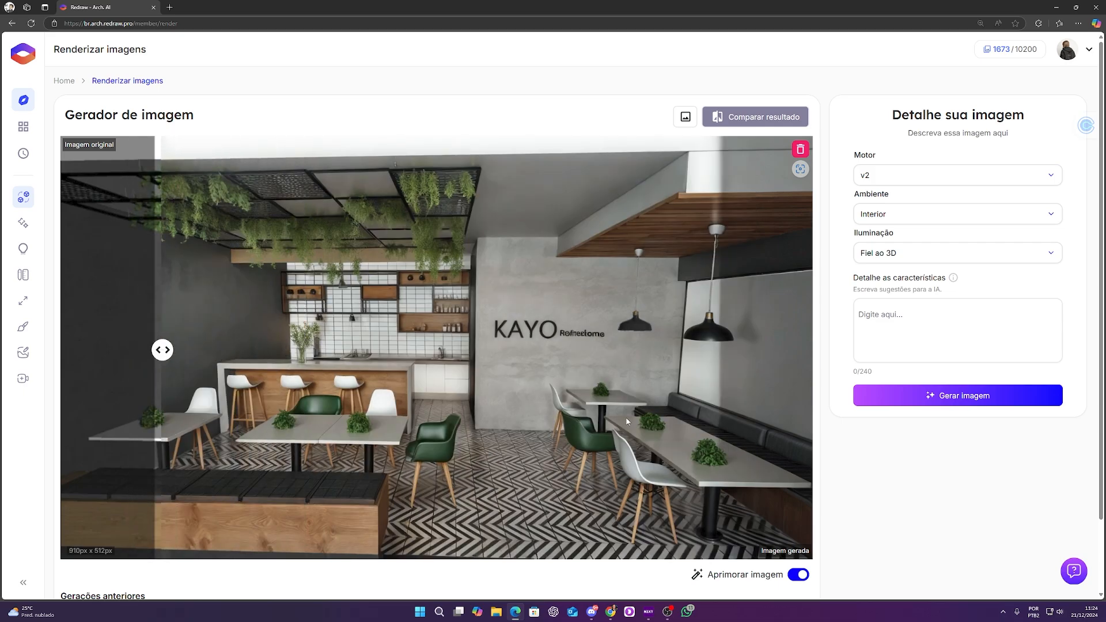
click(798, 575)
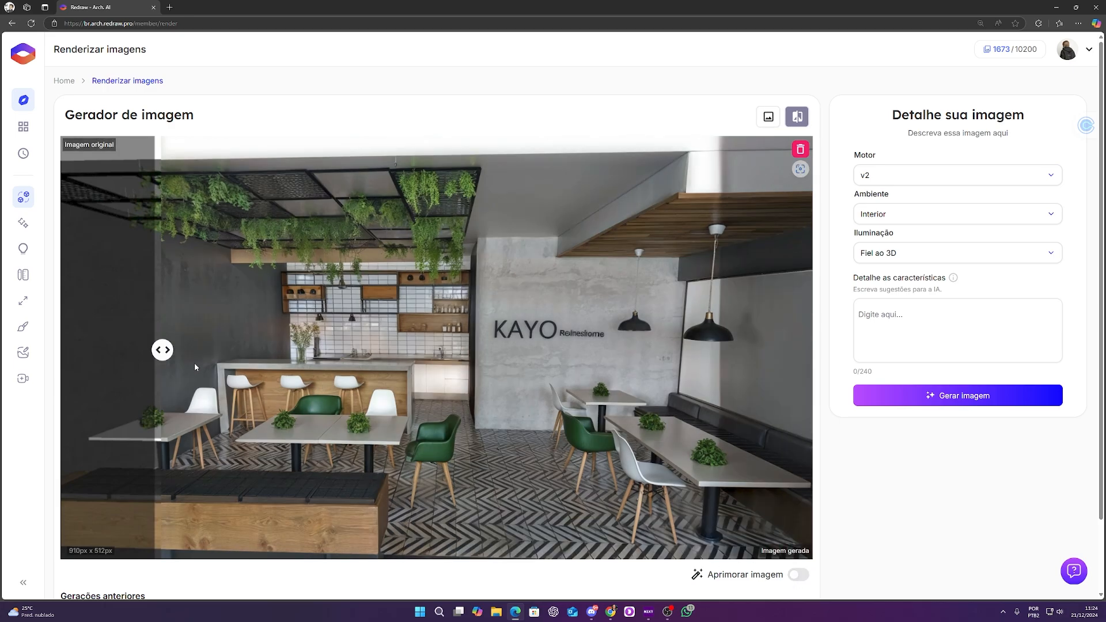
drag(195, 367, 326, 319)
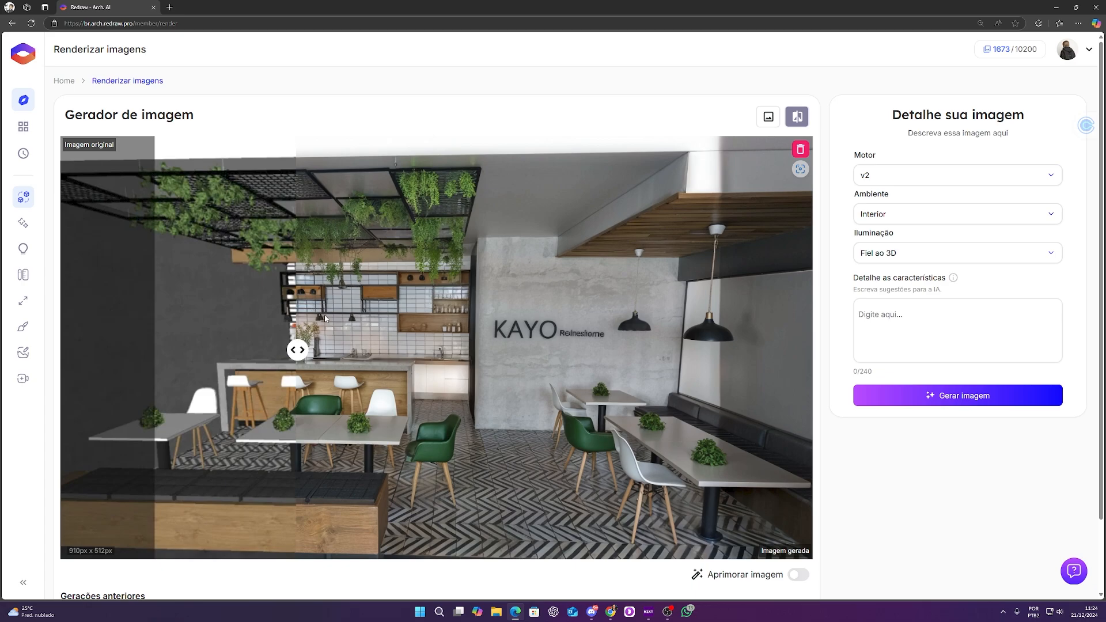
click(798, 574)
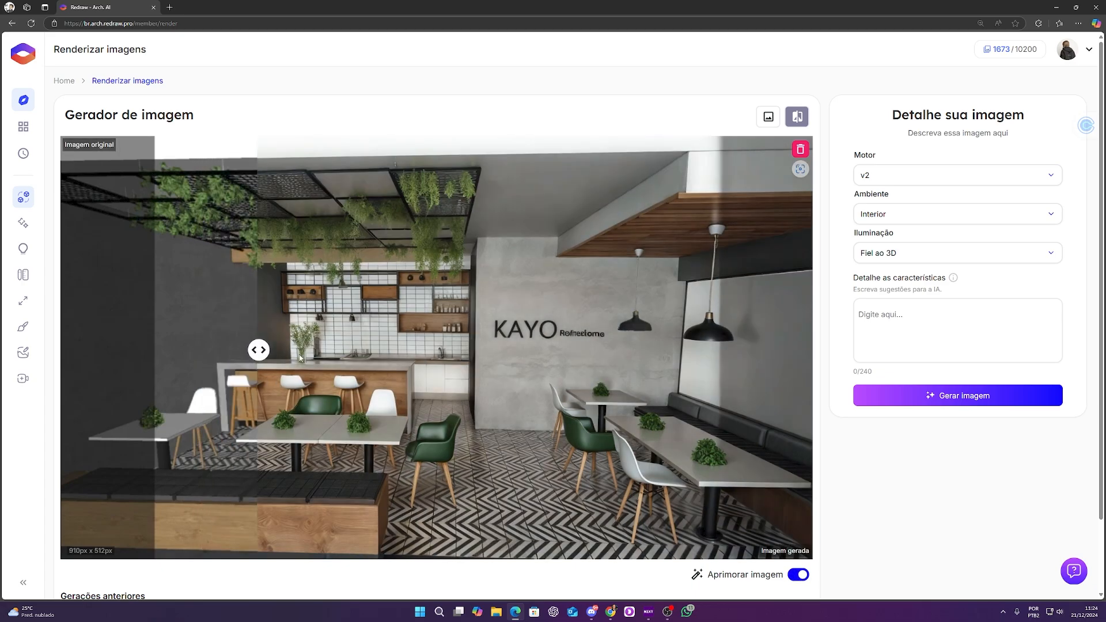
Step: Discard the restaurant render, upload the living room image with the grey sofa, and dismiss the image tips
click(800, 149)
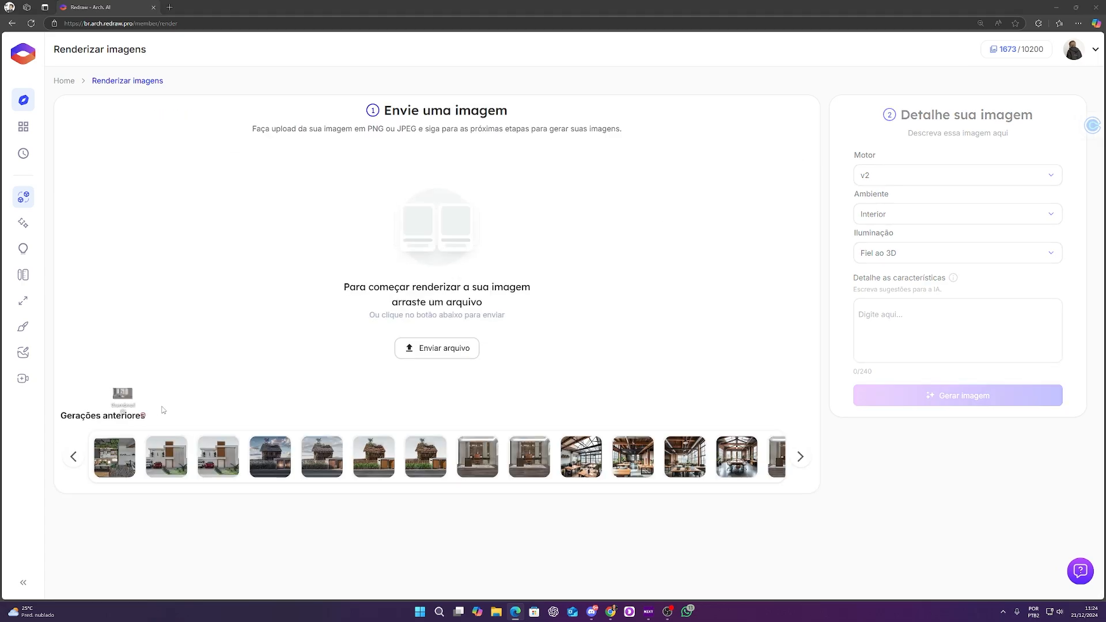
drag(163, 410, 288, 317)
click(850, 153)
Step: Set Iluminação to Feito por AI and generate the living room image
click(916, 255)
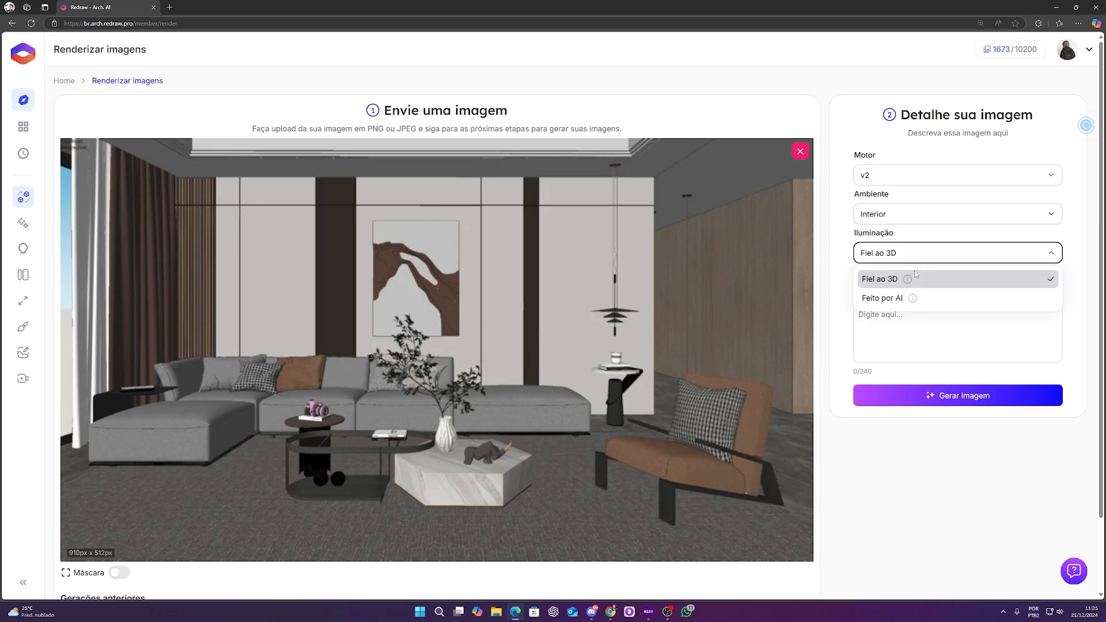
click(882, 298)
click(958, 396)
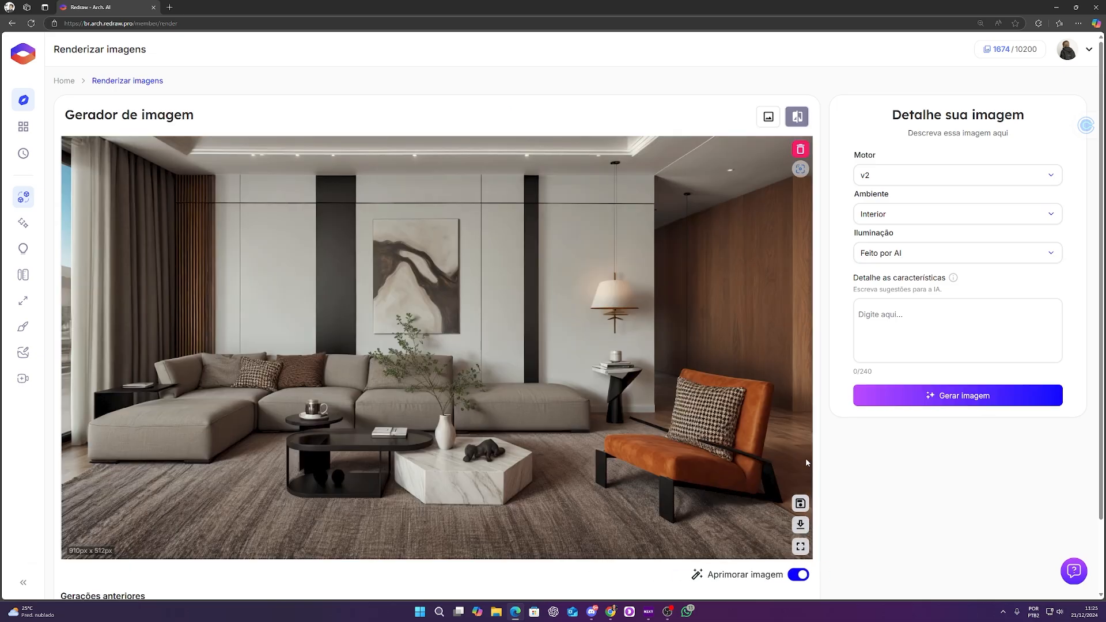
Step: Compare the original living room with its Feito por AI render using the divider, both with and without Aprimorar imagem
click(789, 117)
drag(485, 345, 804, 404)
scroll(694, 503, down, 2)
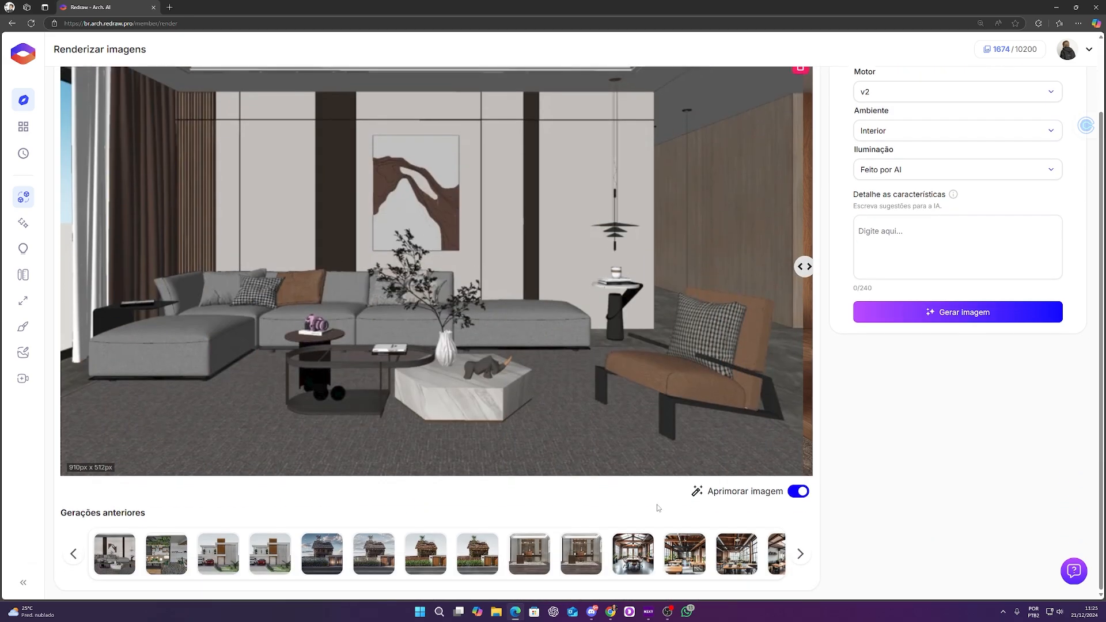
scroll(500, 447, up, 2)
drag(525, 441, 385, 300)
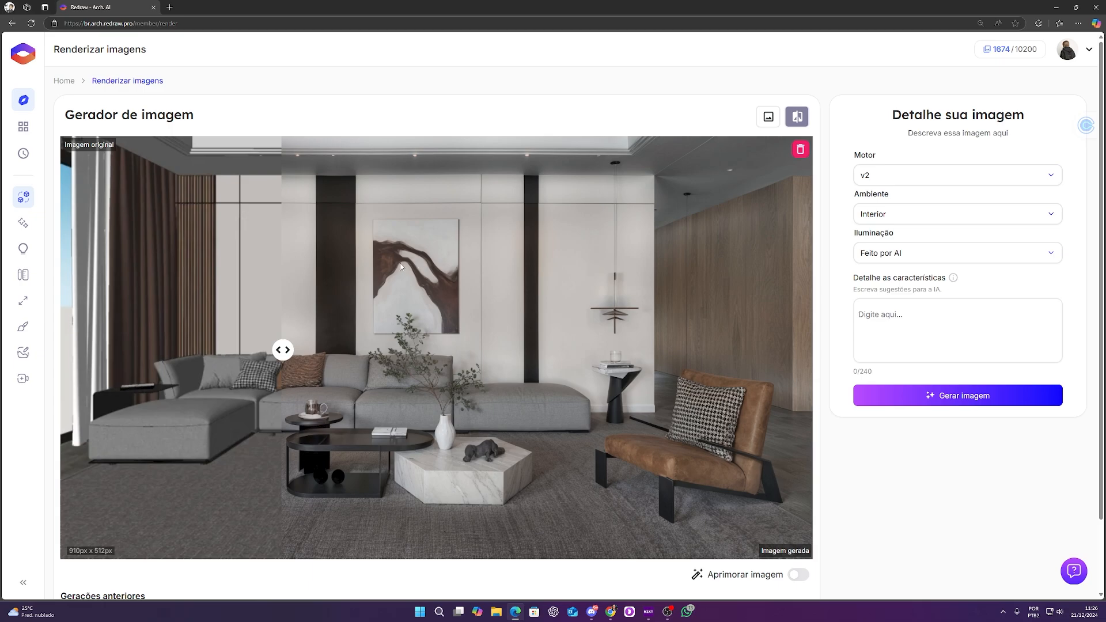
click(798, 575)
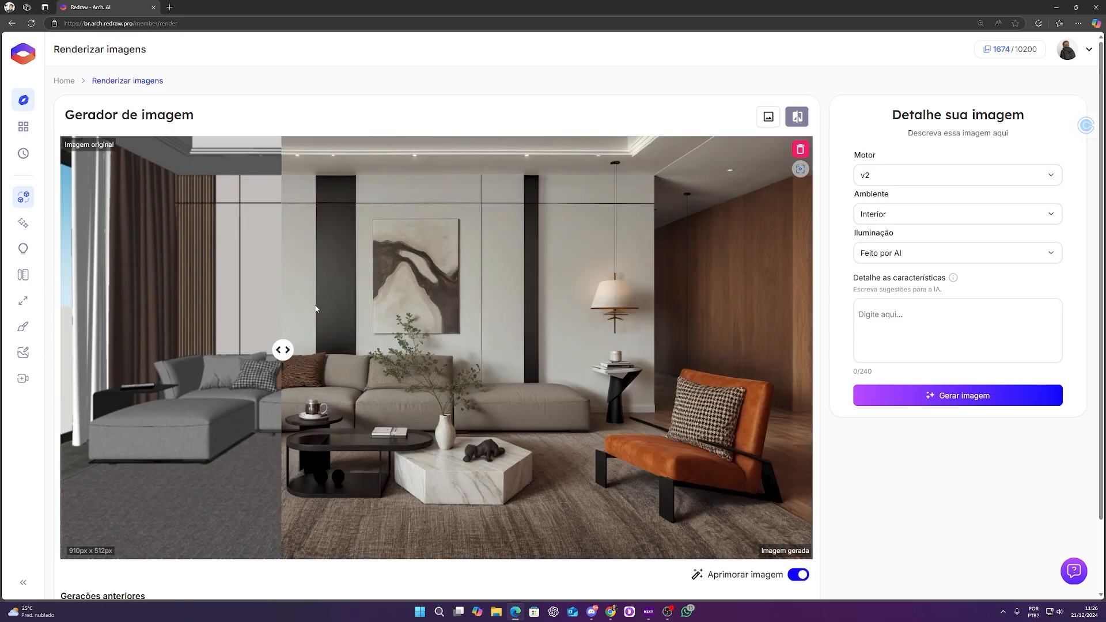
drag(286, 351, 430, 360)
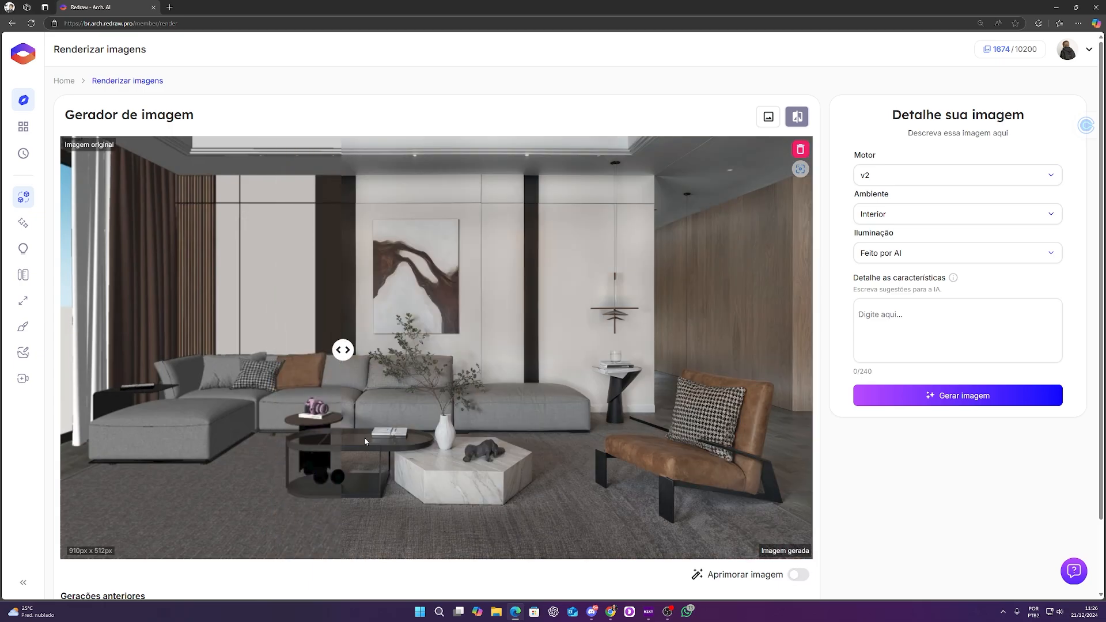
drag(352, 350, 358, 278)
mouse_move(351, 350)
mouse_down()
mouse_move(782, 348)
mouse_move(71, 348)
mouse_move(178, 345)
mouse_up()
Step: Discard the living room render, upload the two-storey house image with the front balcony, and dismiss the image tips
click(800, 150)
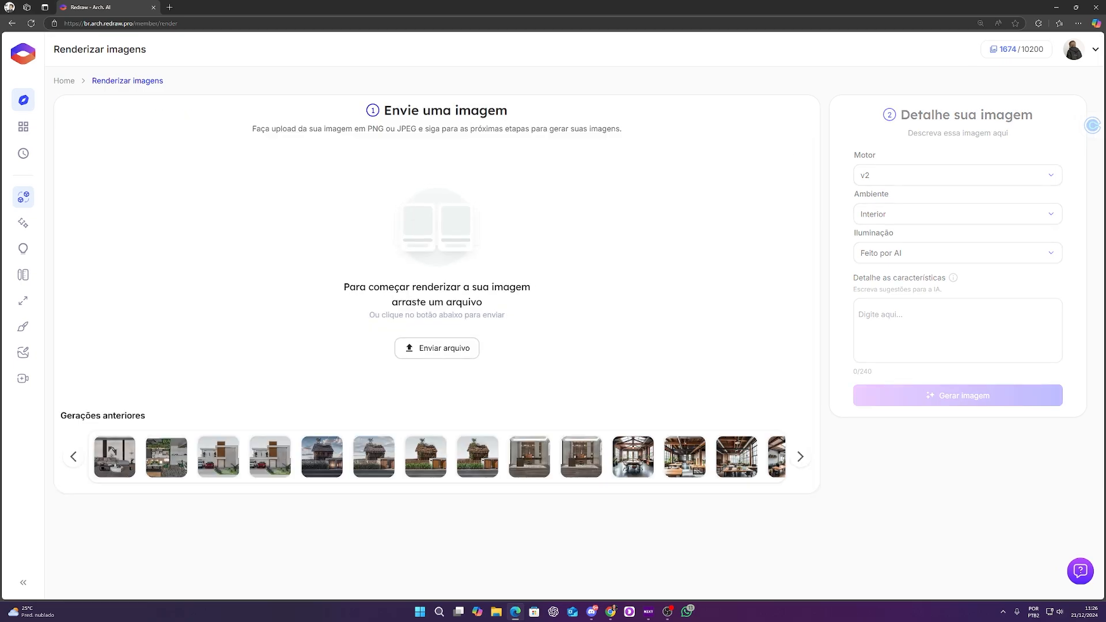
drag(331, 372, 334, 371)
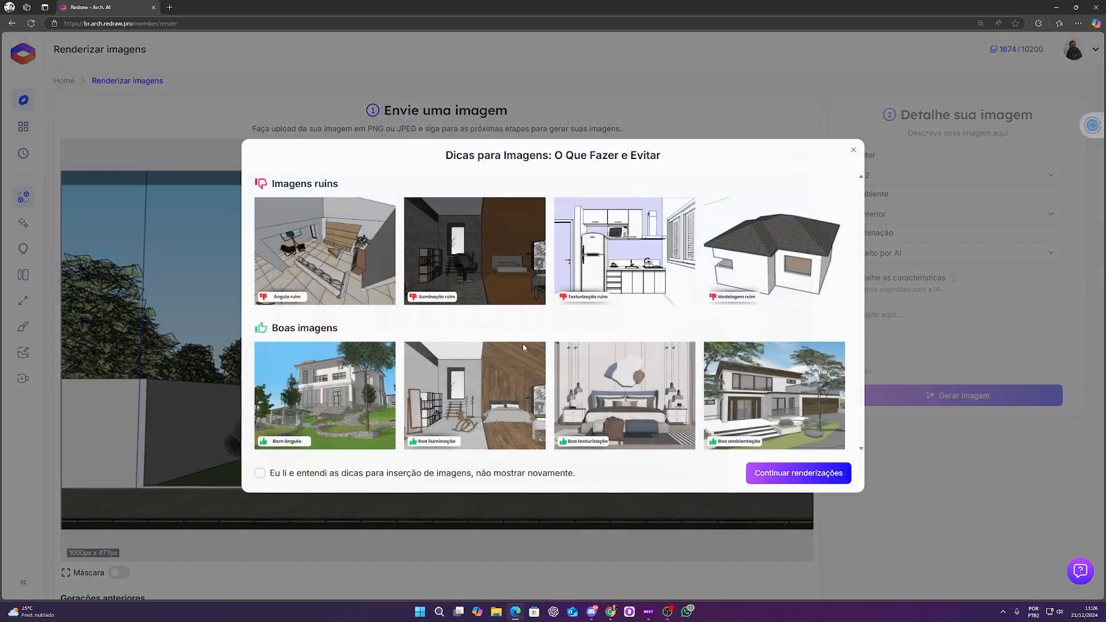
click(853, 151)
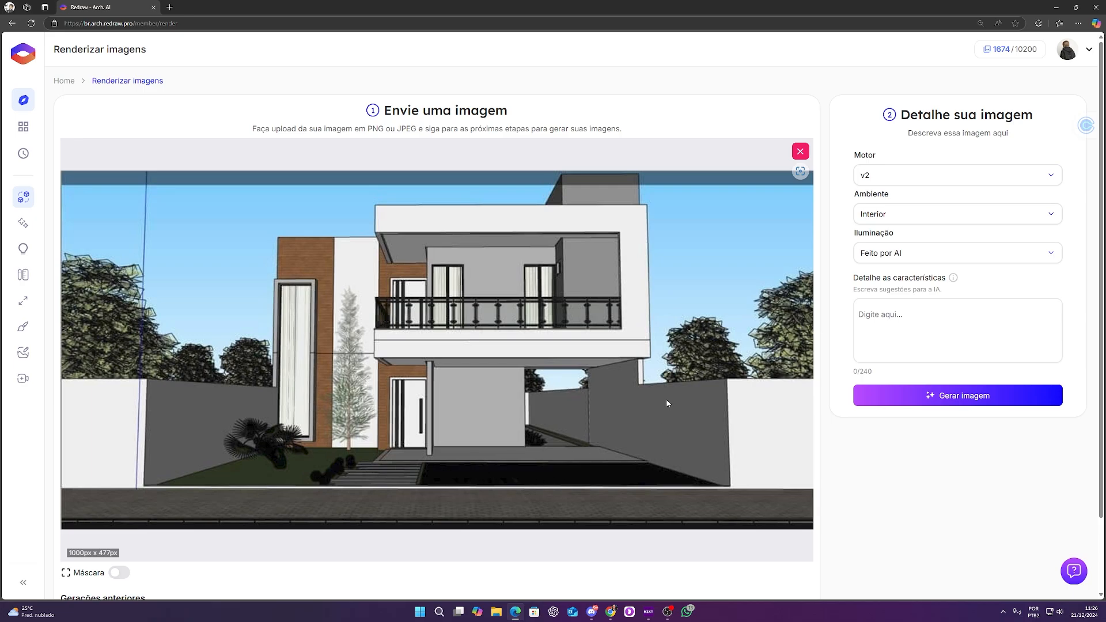
Step: Set Ambiente to Exterior, generate the two-storey house with Feito por AI lighting, and open its comparison with the original
click(879, 220)
click(884, 258)
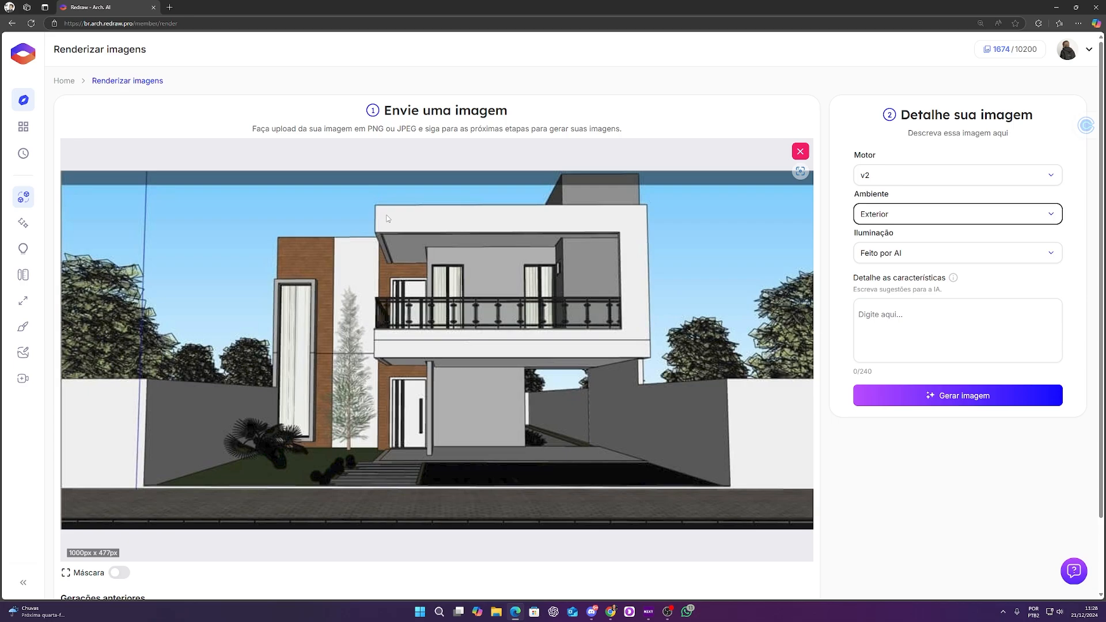
click(1025, 402)
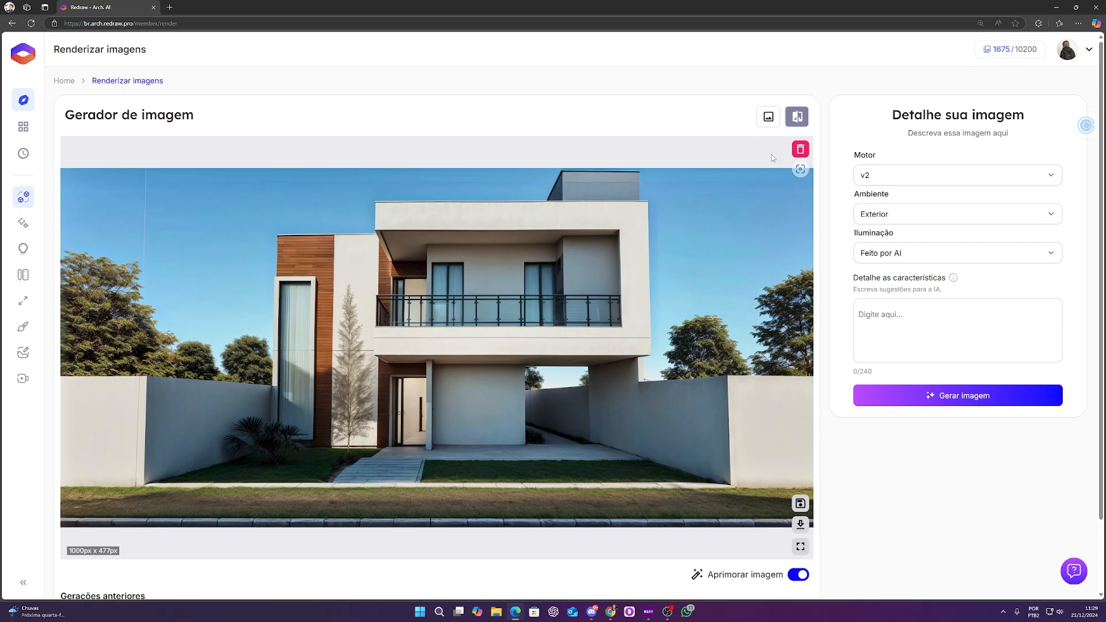
click(797, 116)
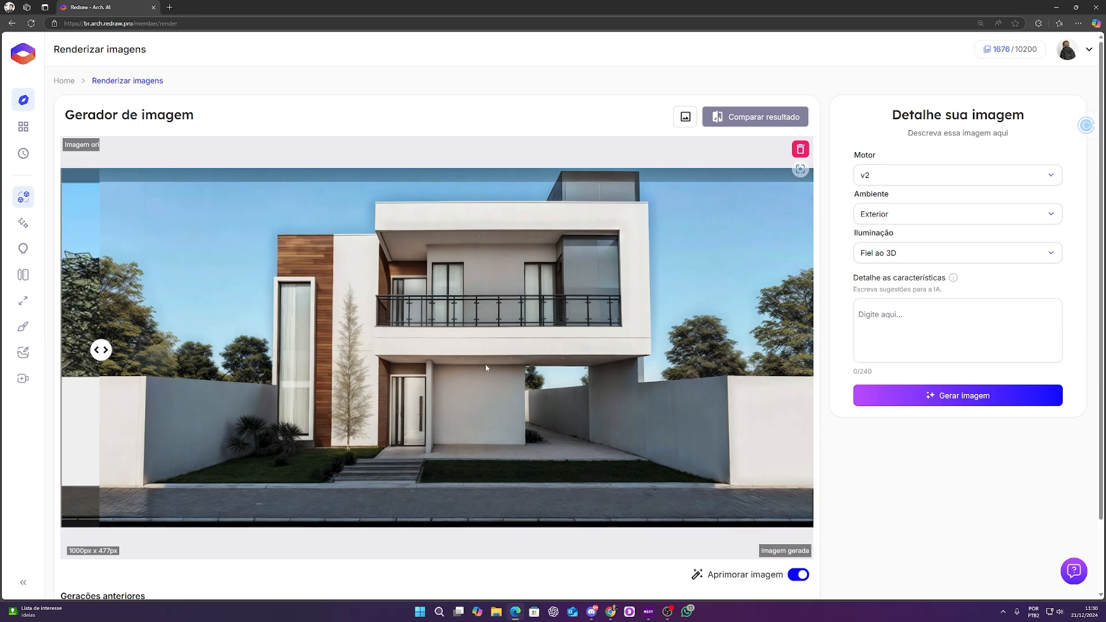
Step: Discard the two-storey house's Fiel ao 3D render, remove its source image, and open the support contact options
click(799, 151)
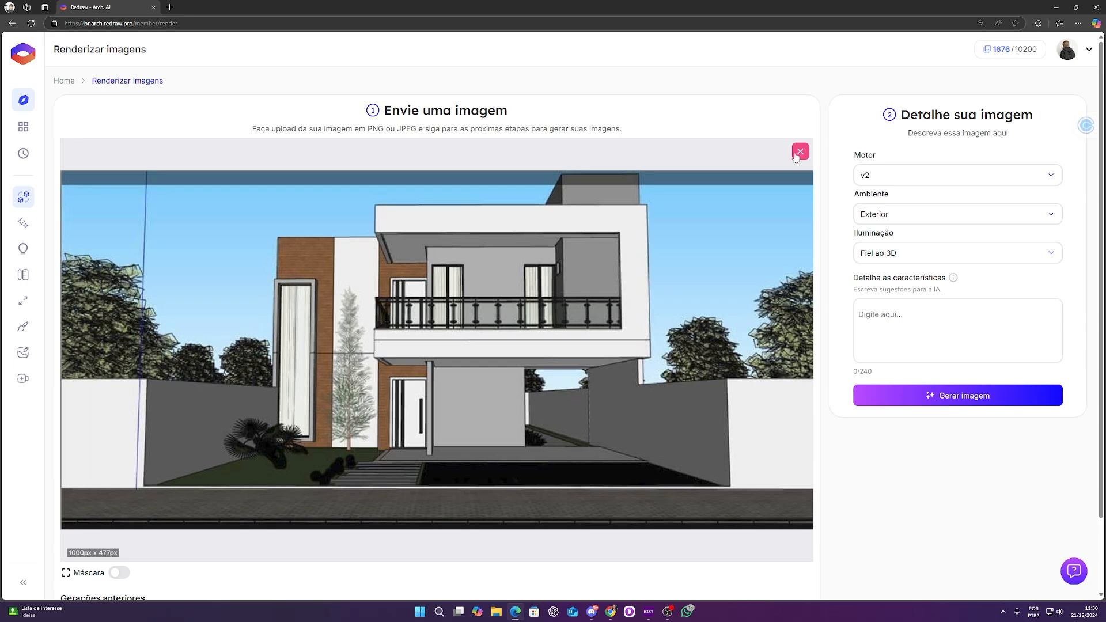
click(799, 152)
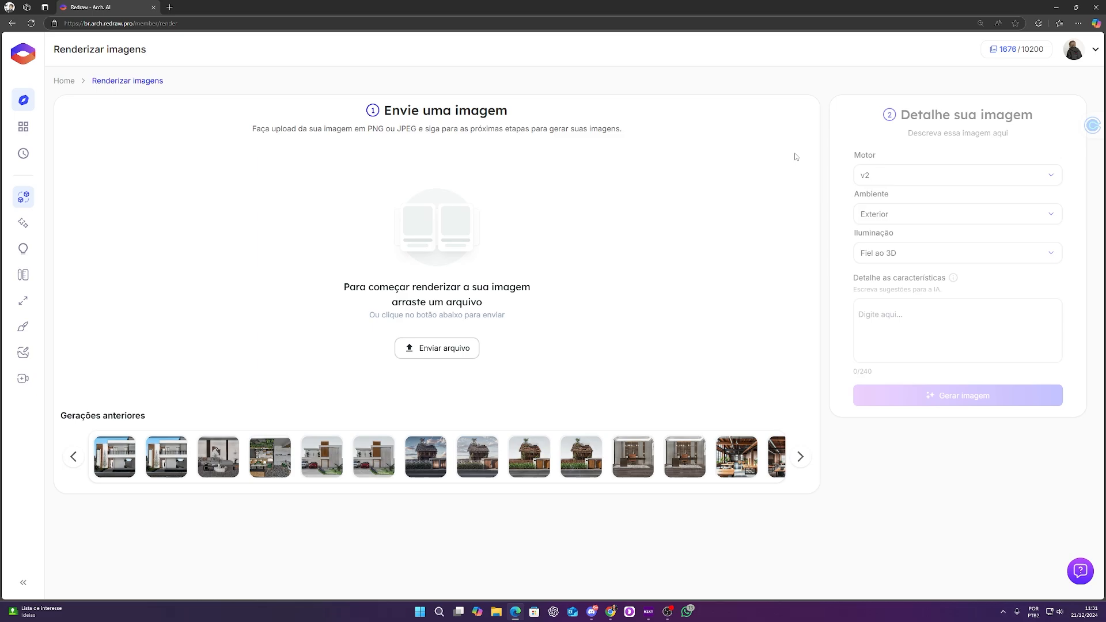
click(1080, 571)
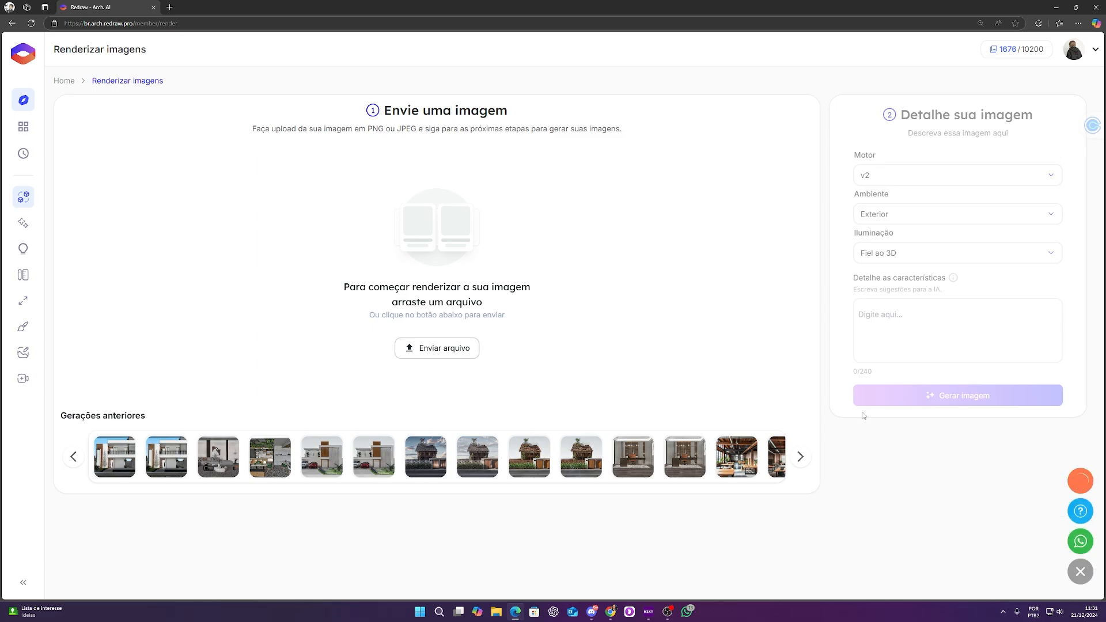